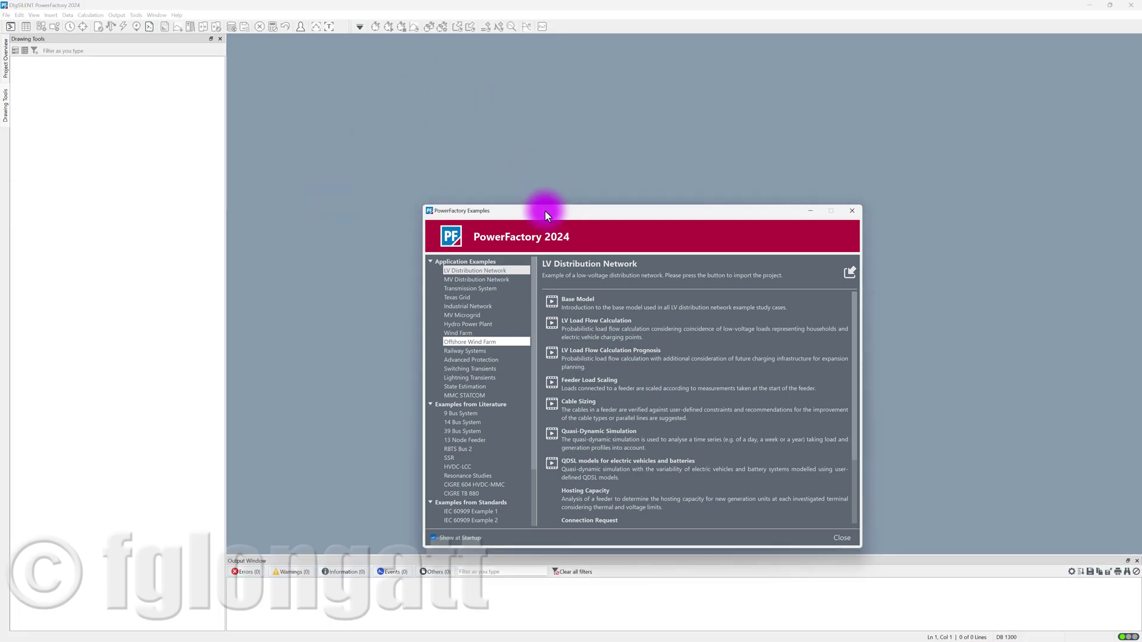
Show the 9 Bus System literature example's description and documentation link in the Examples window
{"action": "left_click_drag", "start_coordinate": [546, 213], "coordinate": [522, 158]}
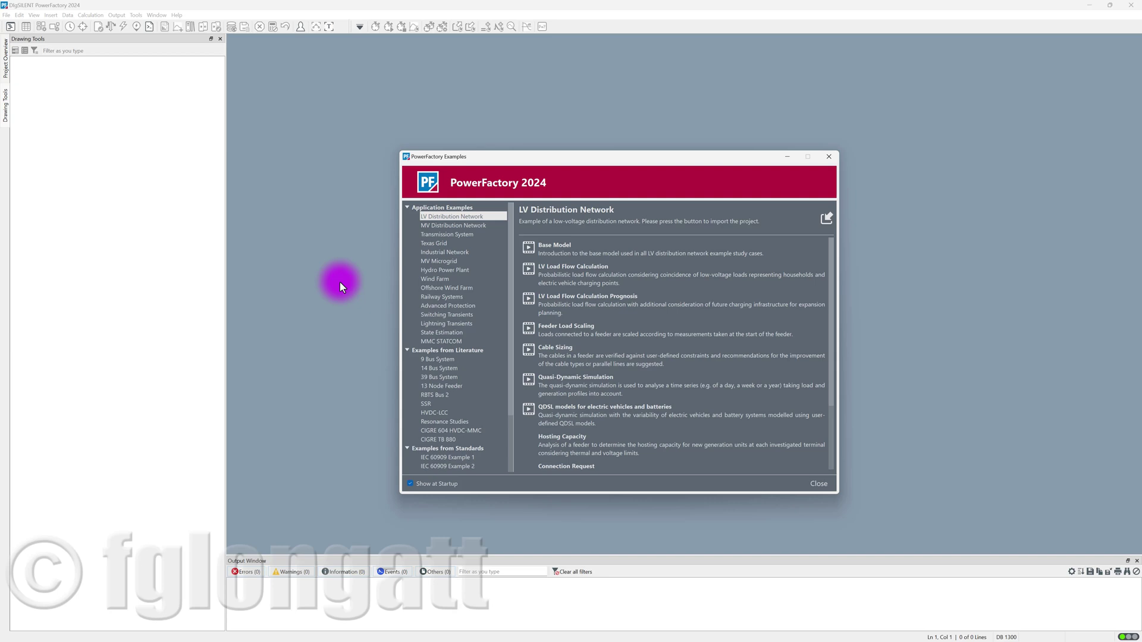
{"action": "left_click", "coordinate": [462, 364]}
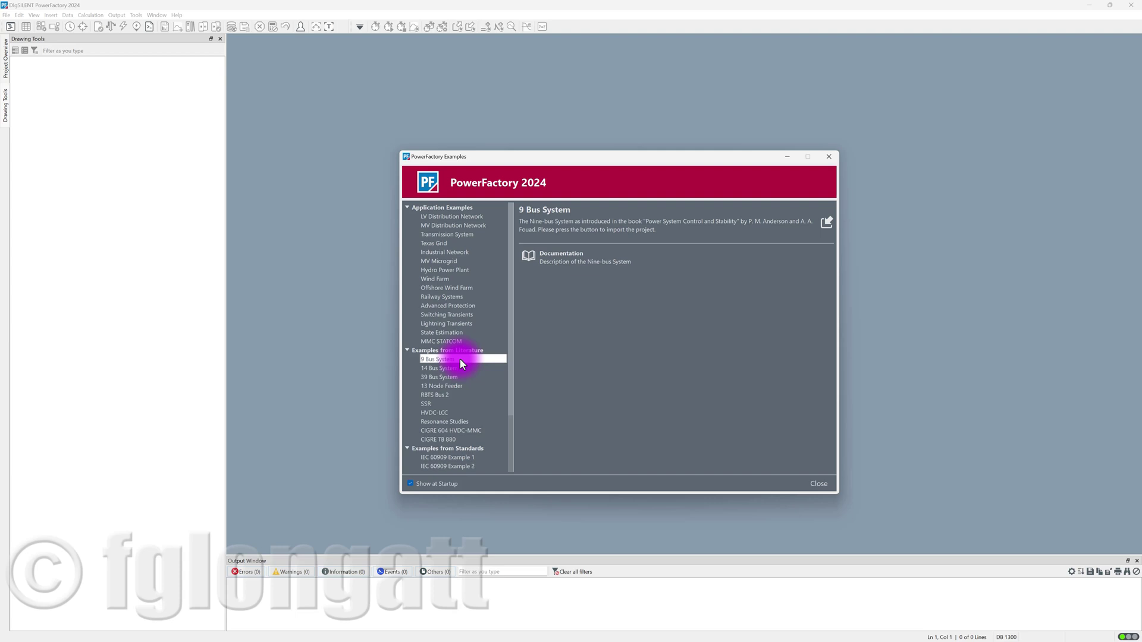
Import the Nine-bus System example and activate study case 08- Three Cycles IEEE Type 1 Mag-A_PSS
{"action": "left_click", "coordinate": [827, 226]}
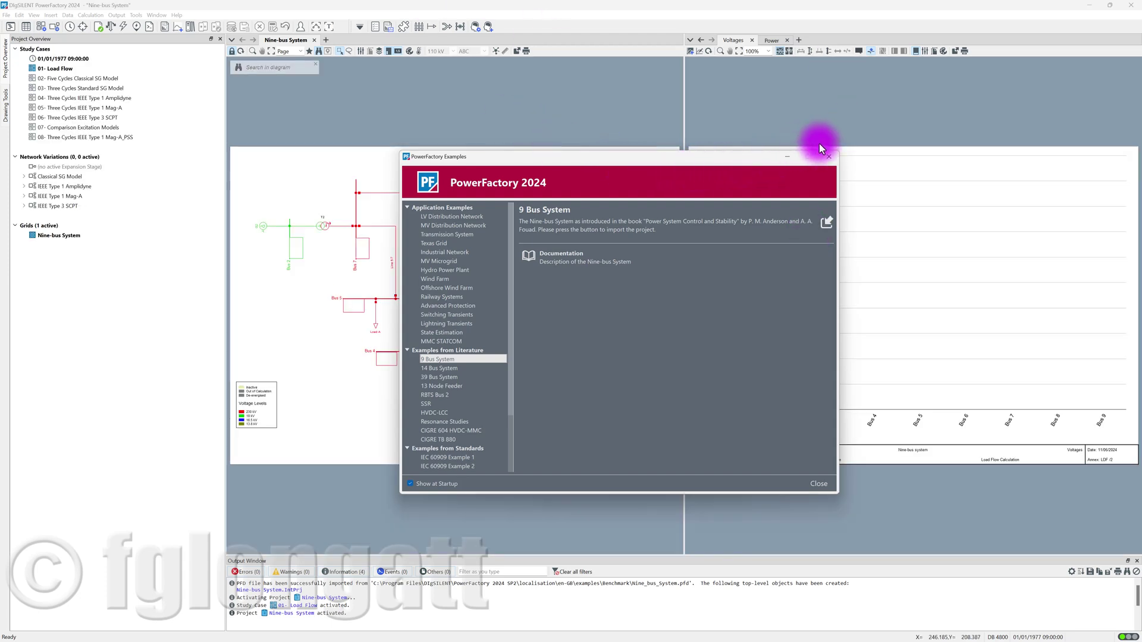
{"action": "left_click", "coordinate": [828, 156]}
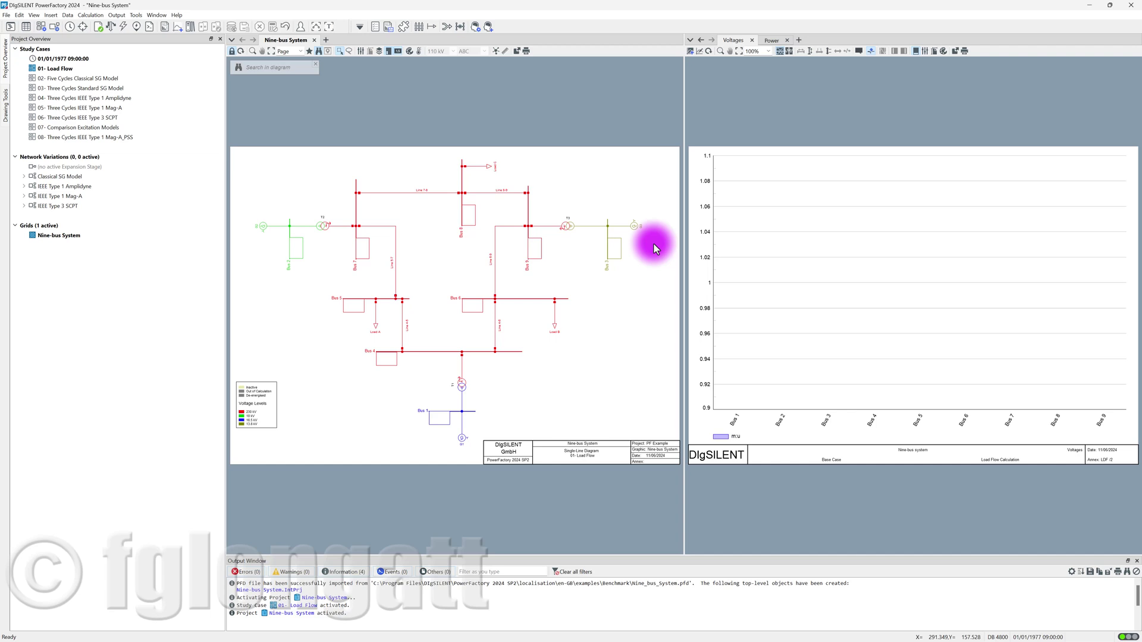
{"action": "right_click", "coordinate": [108, 142]}
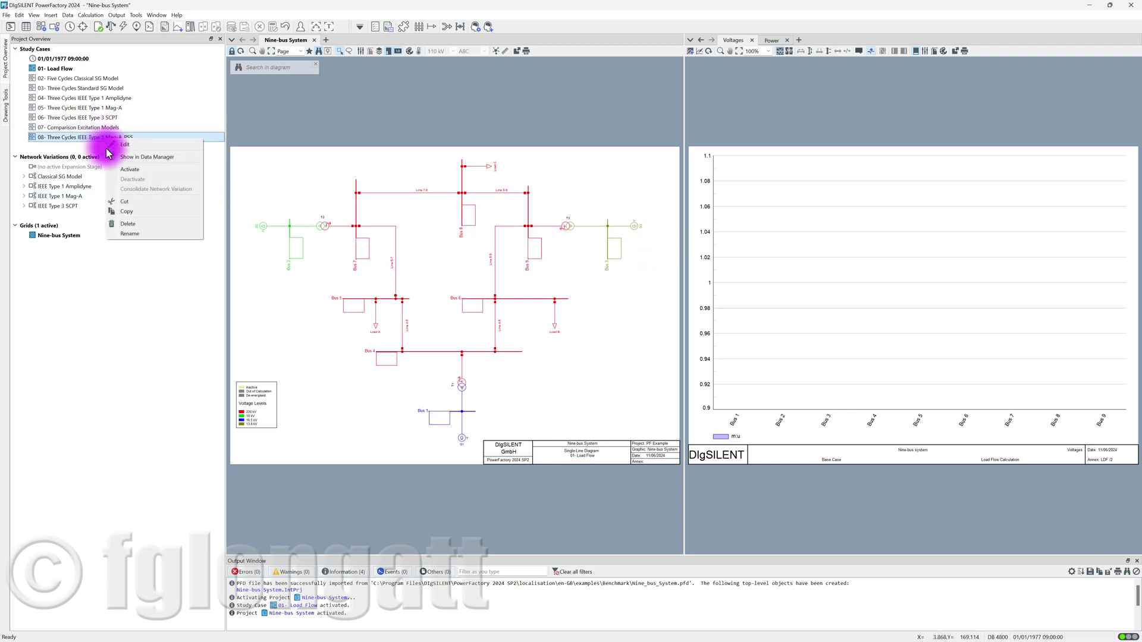
{"action": "left_click", "coordinate": [133, 170]}
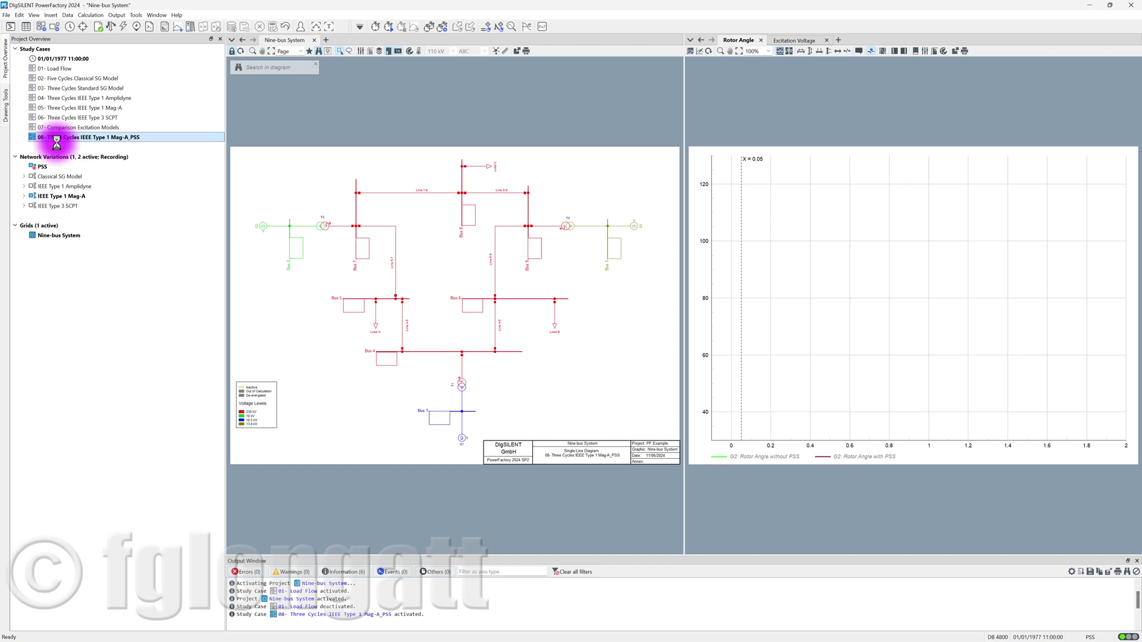
{"action": "double_click", "coordinate": [267, 229]}
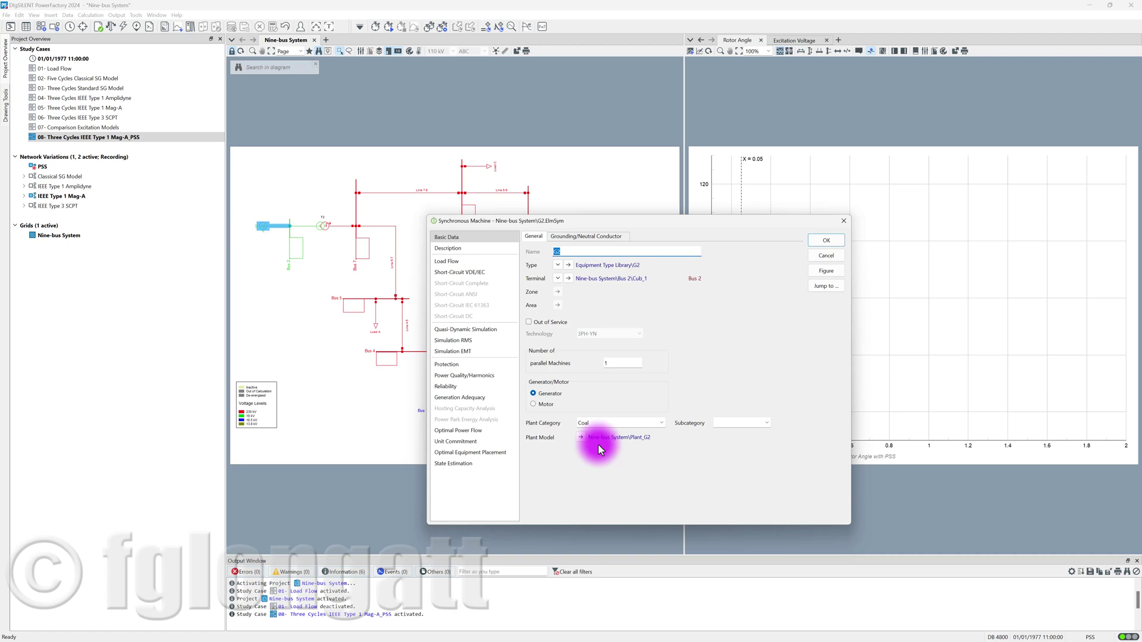
{"action": "left_click", "coordinate": [581, 438]}
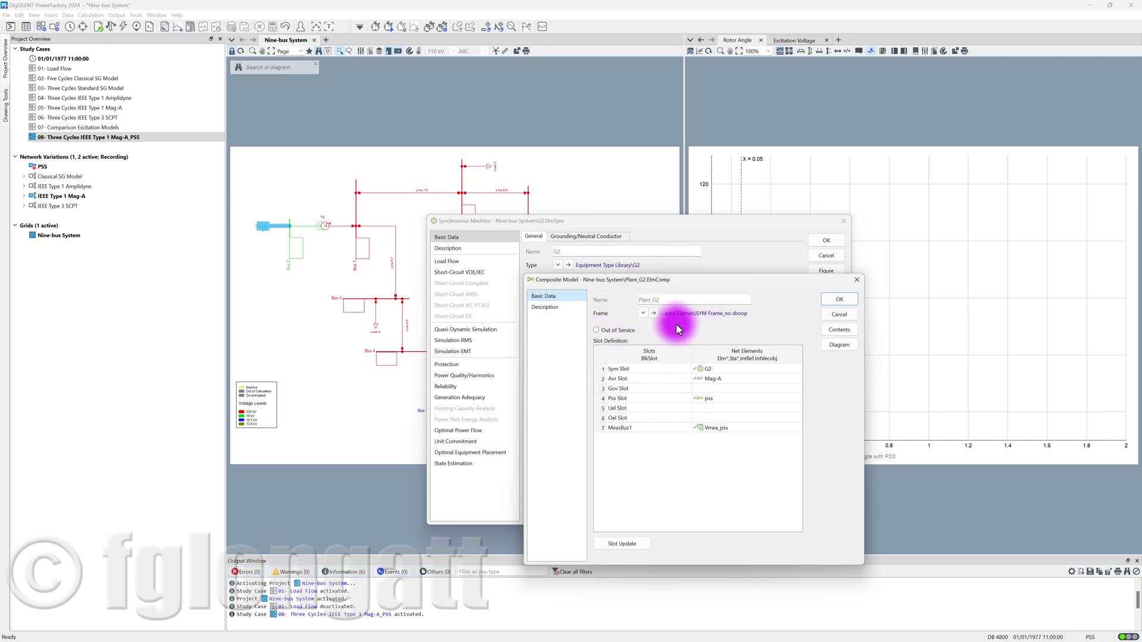
{"action": "left_click", "coordinate": [713, 428]}
{"action": "left_click", "coordinate": [717, 400]}
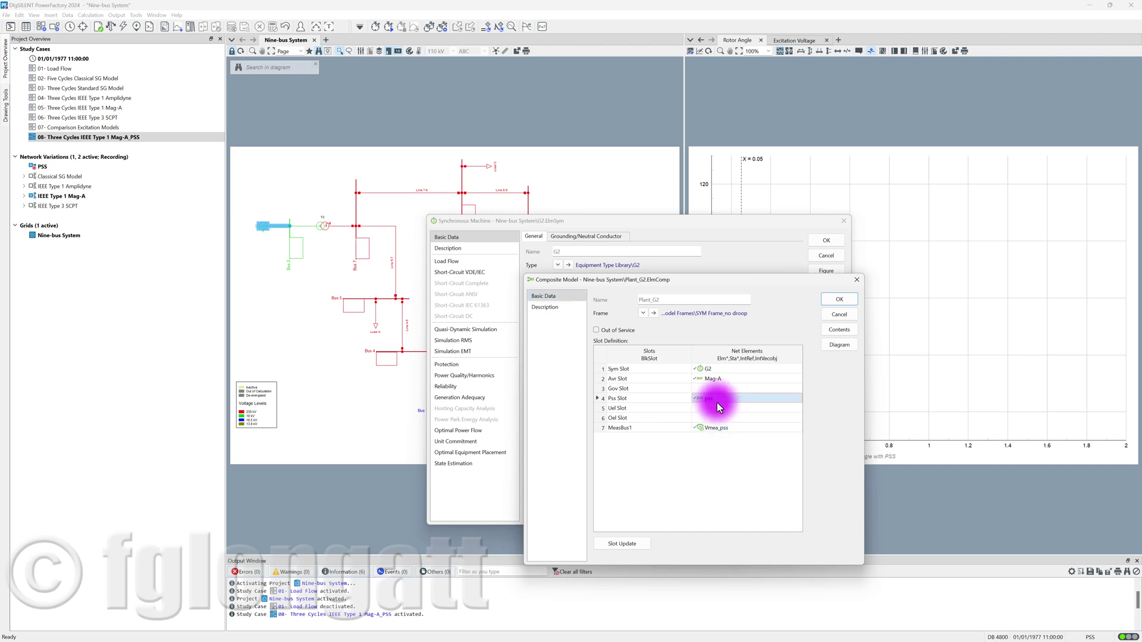
{"action": "left_click", "coordinate": [721, 381]}
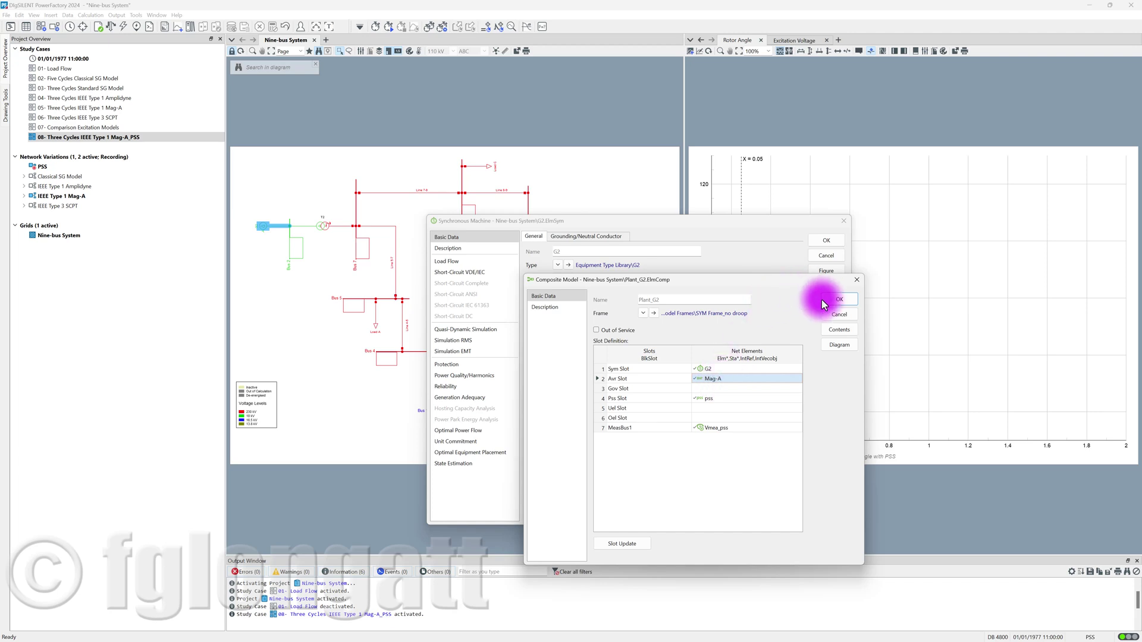
{"action": "left_click", "coordinate": [856, 280]}
{"action": "left_click", "coordinate": [831, 241]}
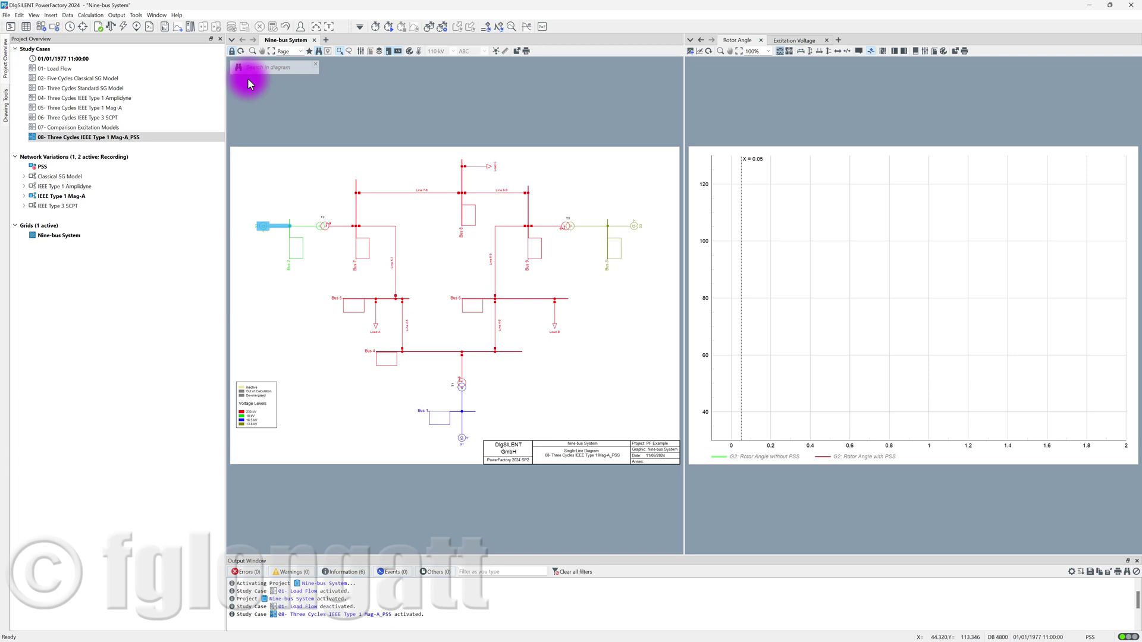
Unfreeze the diagram, then copy generator G2 and paste the copy beside Bus 2
{"action": "left_click", "coordinate": [232, 53]}
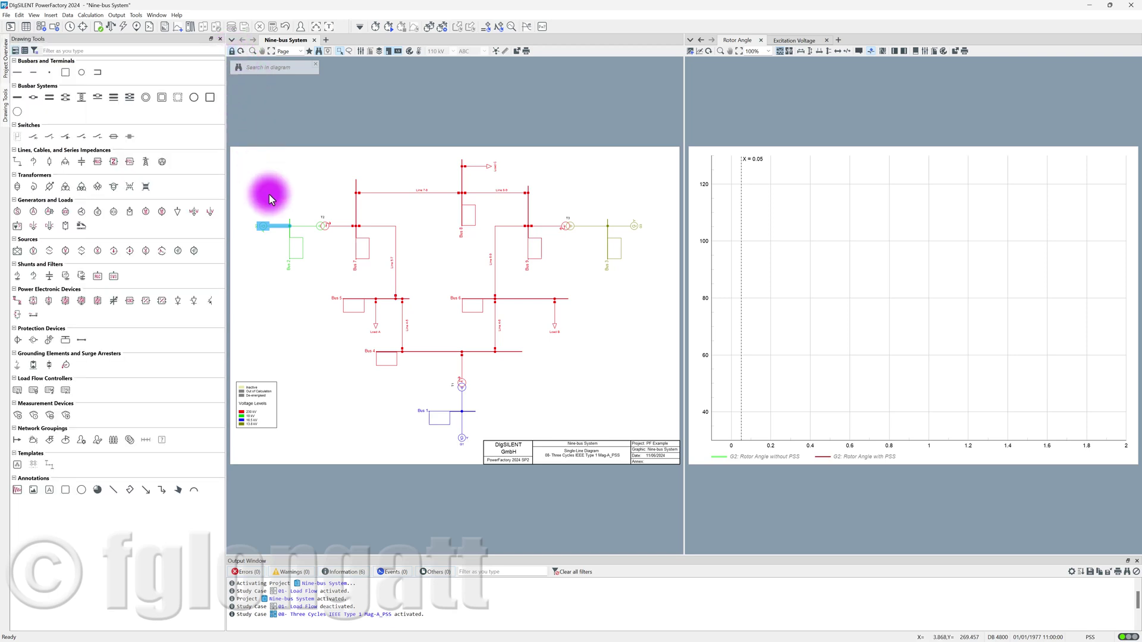
{"action": "right_click", "coordinate": [265, 231]}
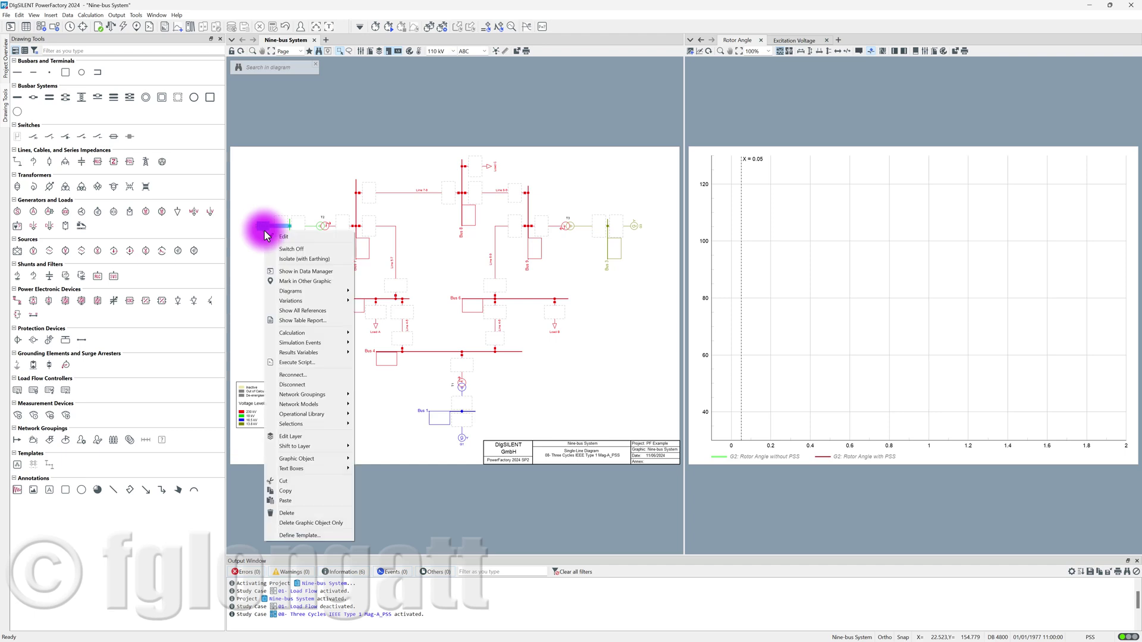
{"action": "left_click", "coordinate": [312, 489]}
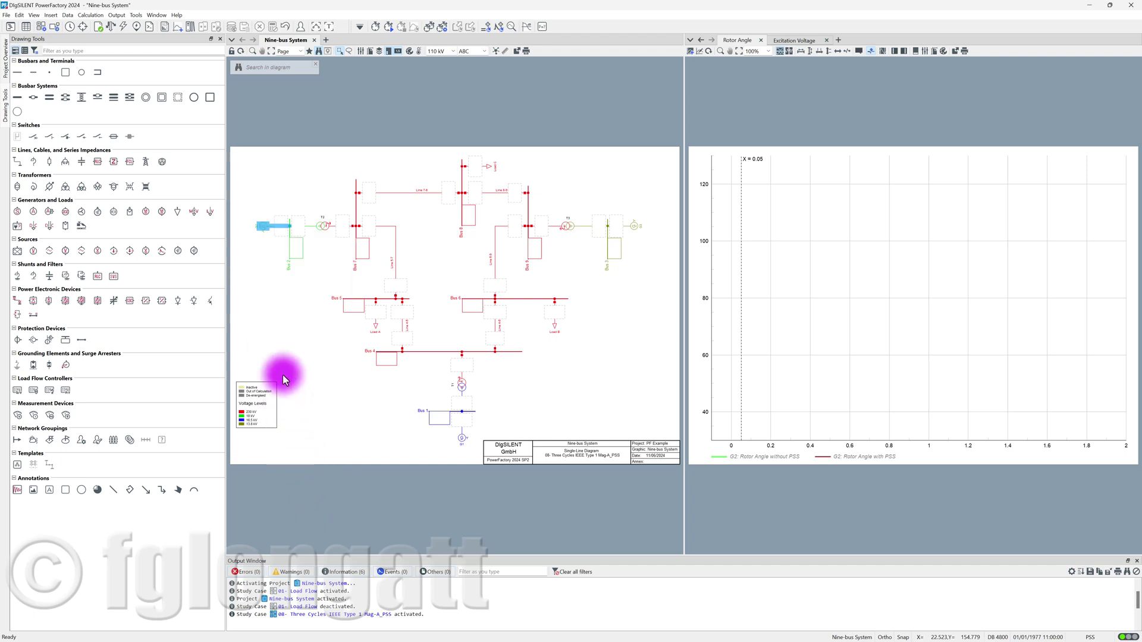
{"action": "right_click", "coordinate": [266, 315]}
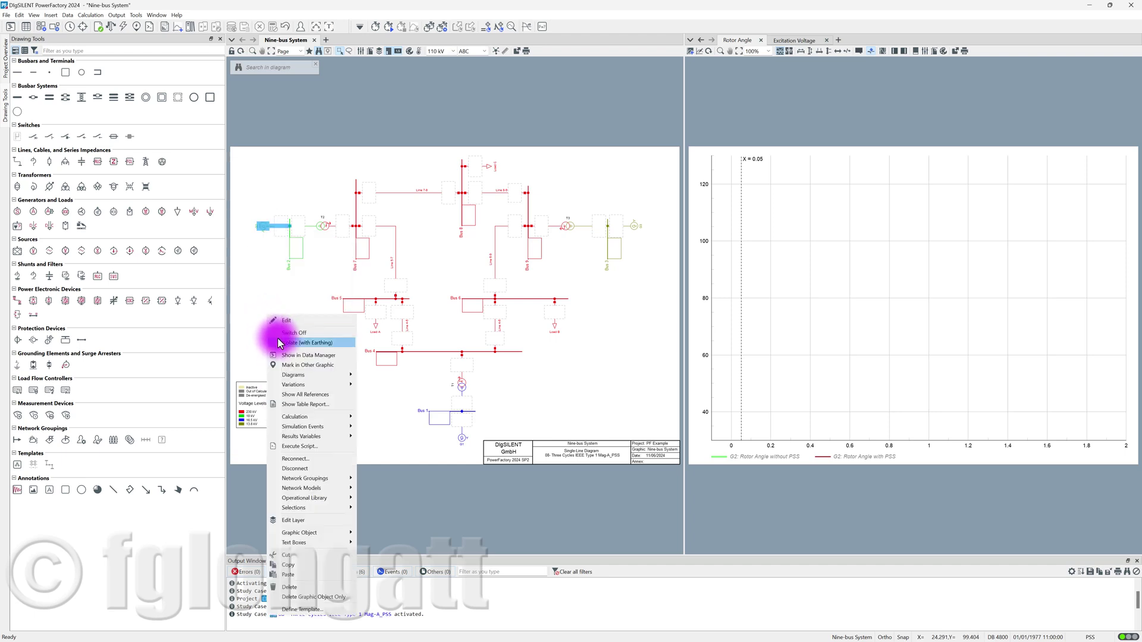
{"action": "left_click", "coordinate": [307, 574]}
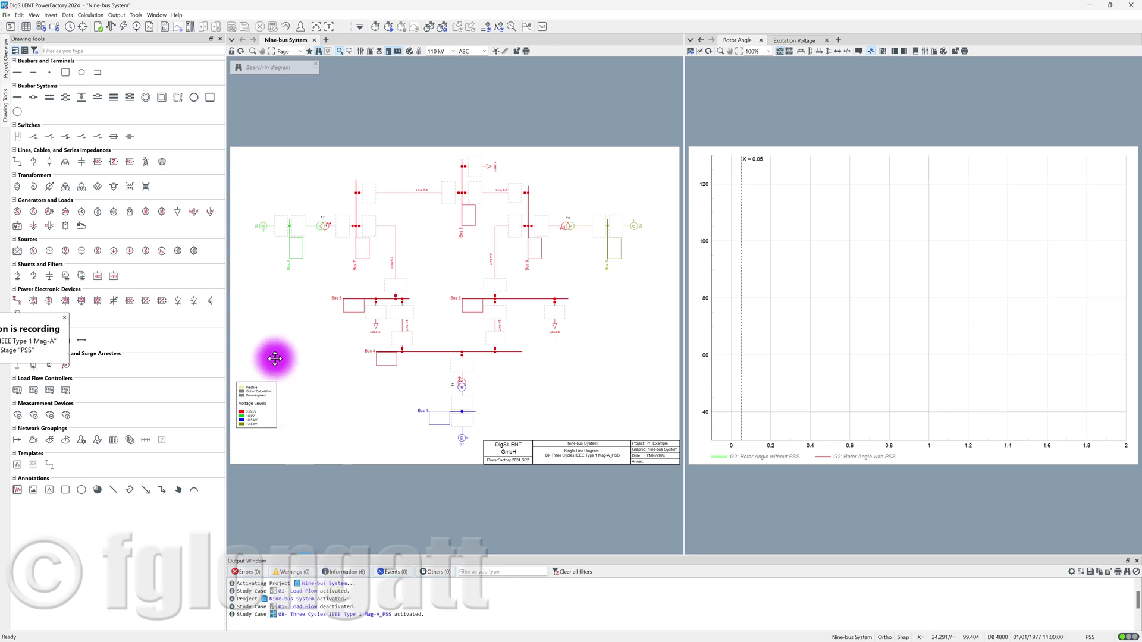
{"action": "left_click", "coordinate": [266, 256]}
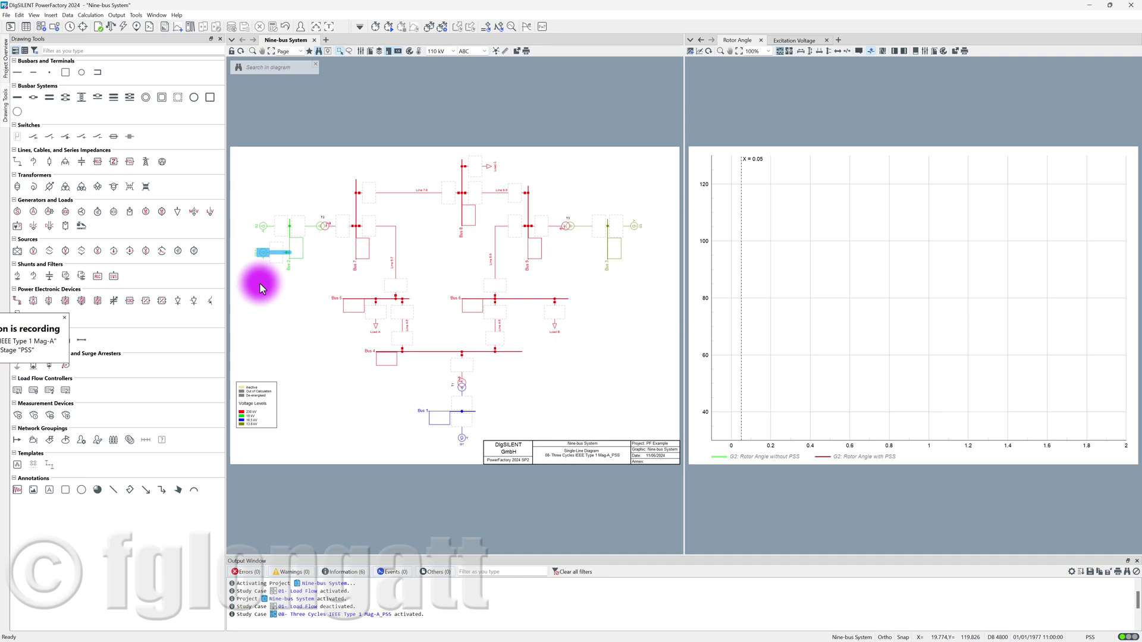
{"action": "left_click", "coordinate": [267, 261]}
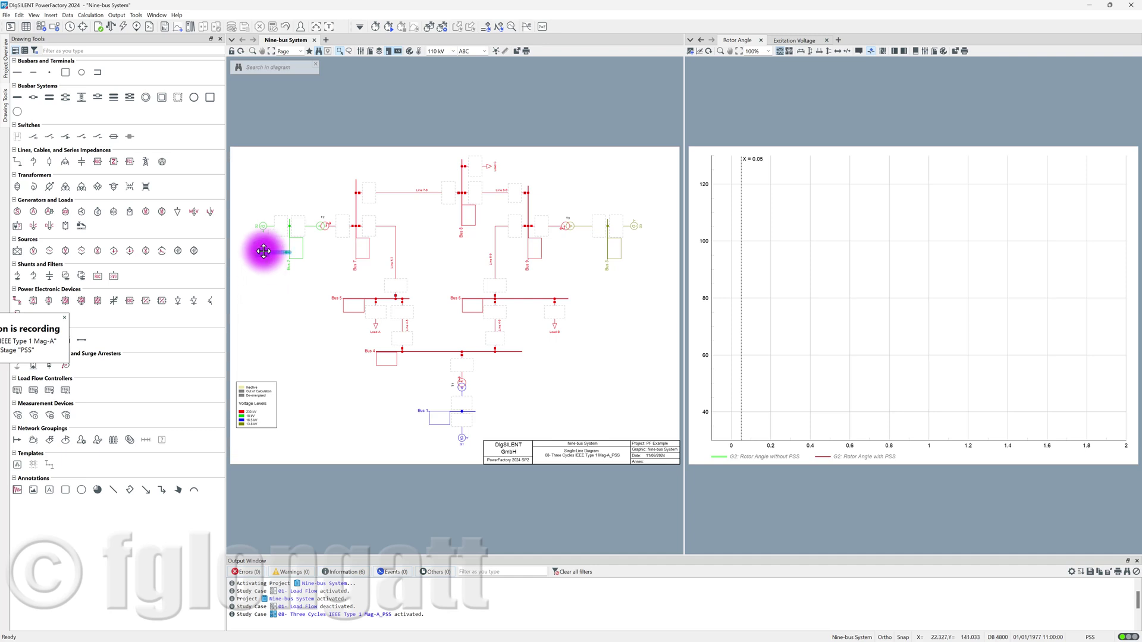
{"action": "double_click", "coordinate": [264, 251]}
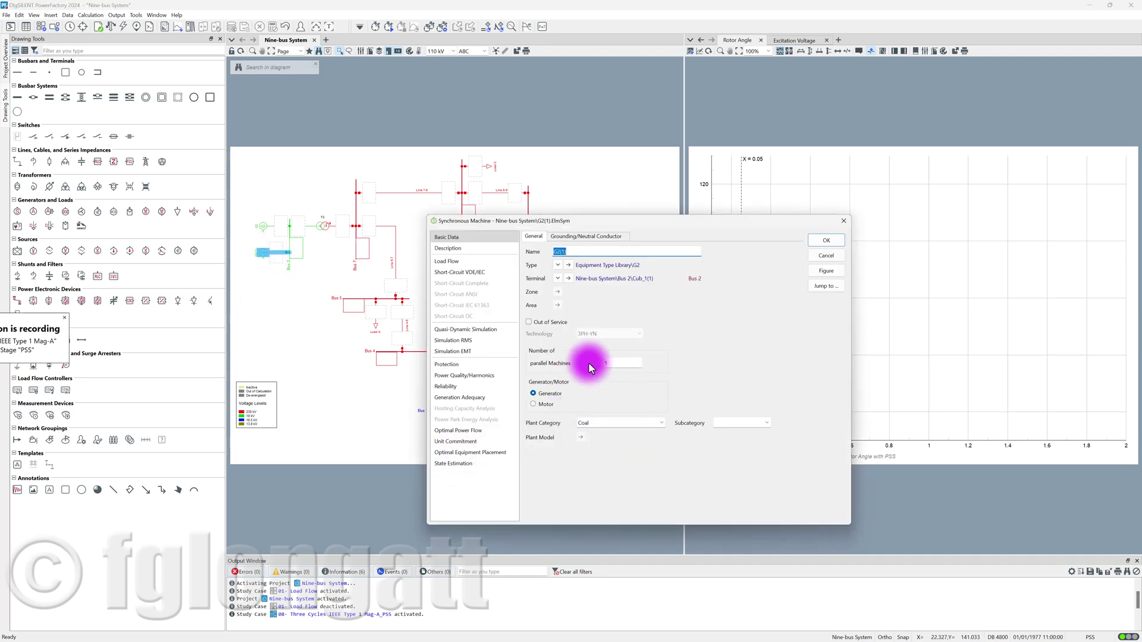
{"action": "left_click", "coordinate": [595, 426]}
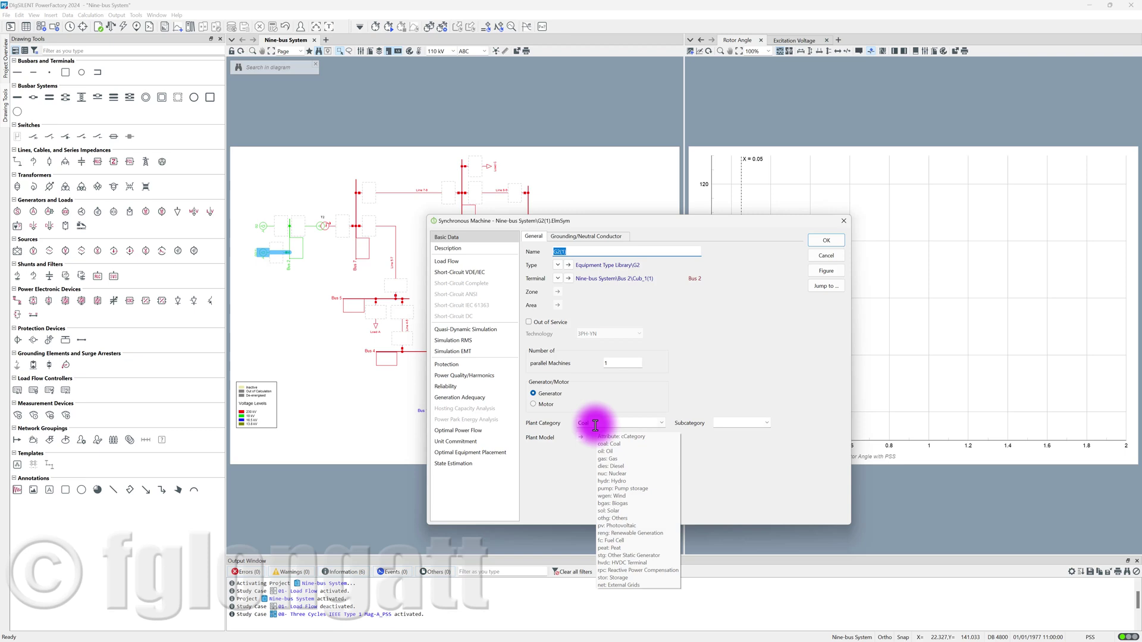
{"action": "left_click", "coordinate": [595, 425]}
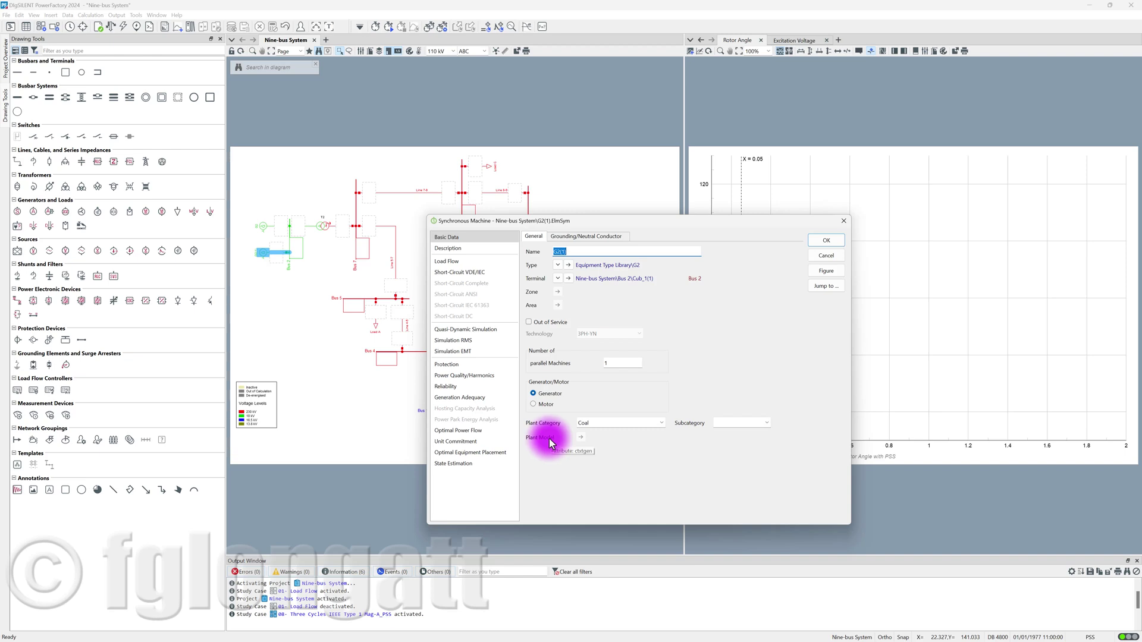
Close the G2(1) settings and delete only its graphic object, keeping the element
{"action": "left_click", "coordinate": [826, 240]}
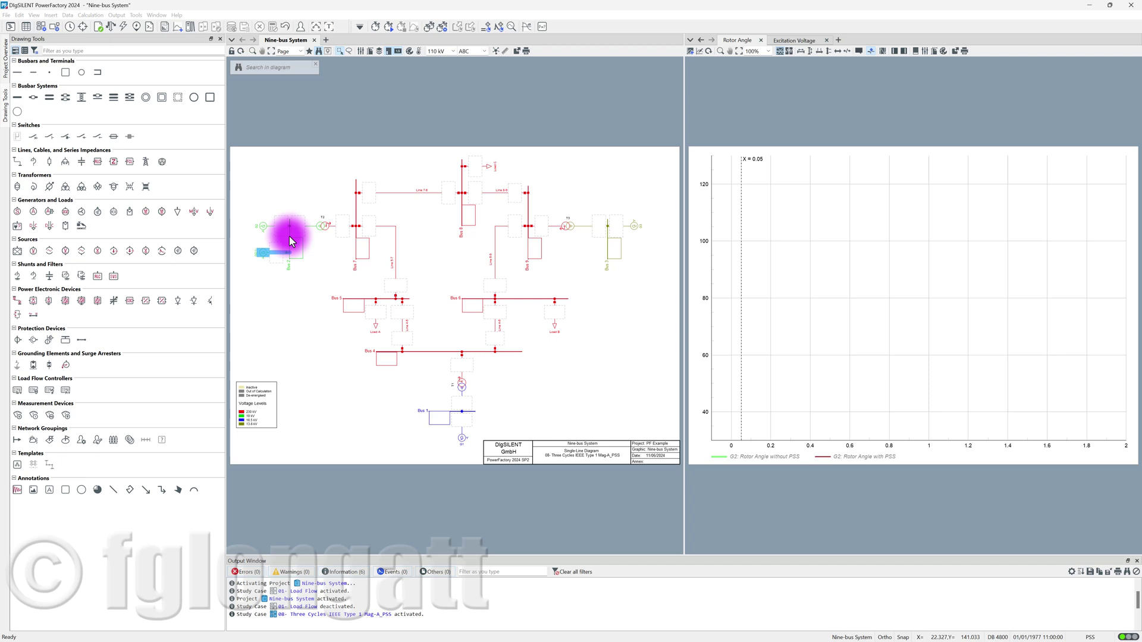
{"action": "right_click", "coordinate": [266, 260]}
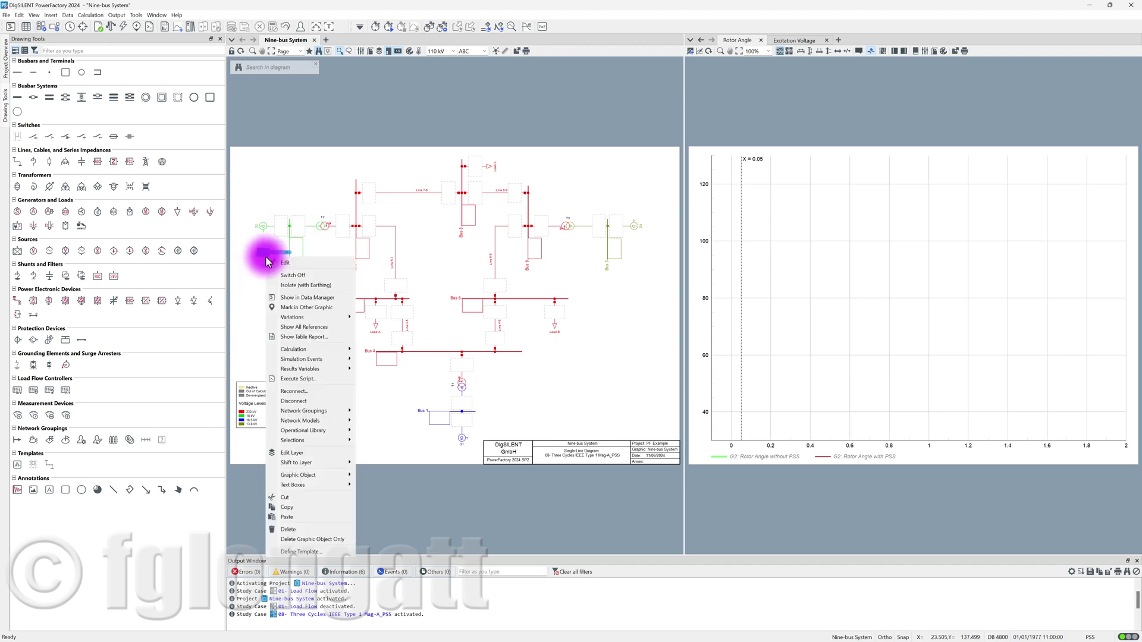
{"action": "left_click", "coordinate": [329, 540]}
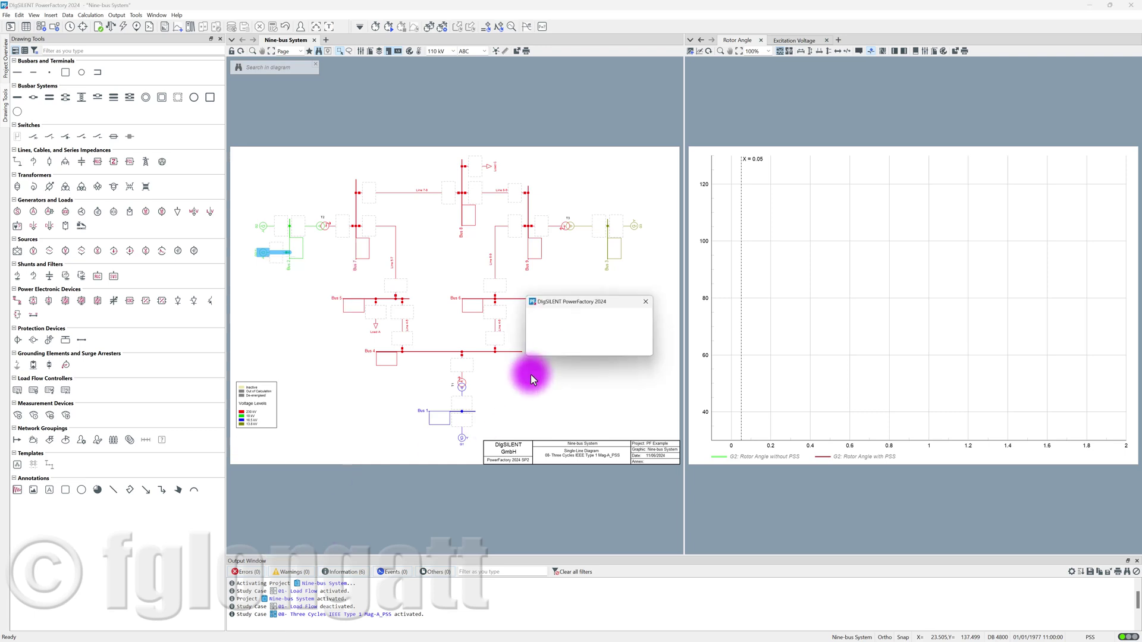
{"action": "left_click", "coordinate": [592, 350]}
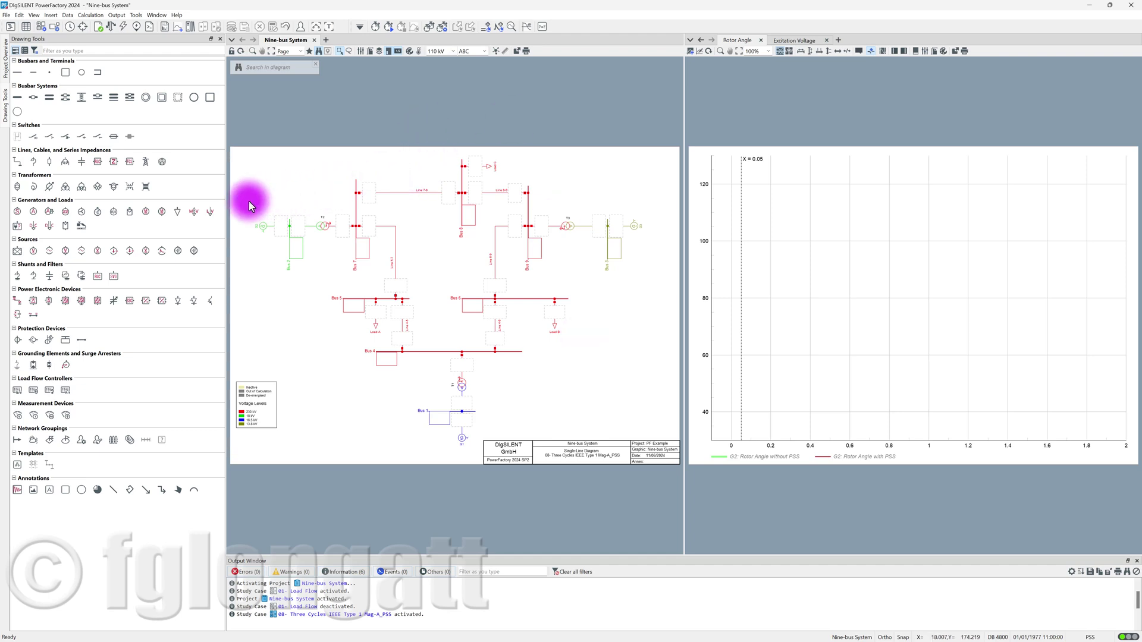
{"action": "left_click_drag", "start_coordinate": [273, 249], "coordinate": [289, 269]}
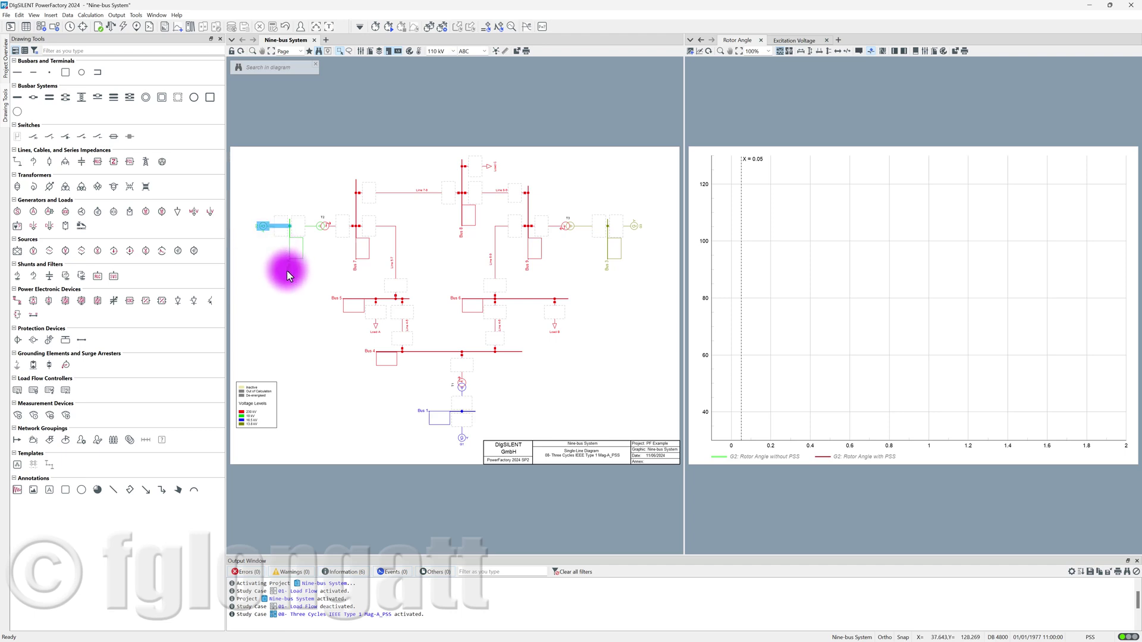
Bring up generator G2's context menu in the single-line diagram
{"action": "right_click", "coordinate": [264, 230]}
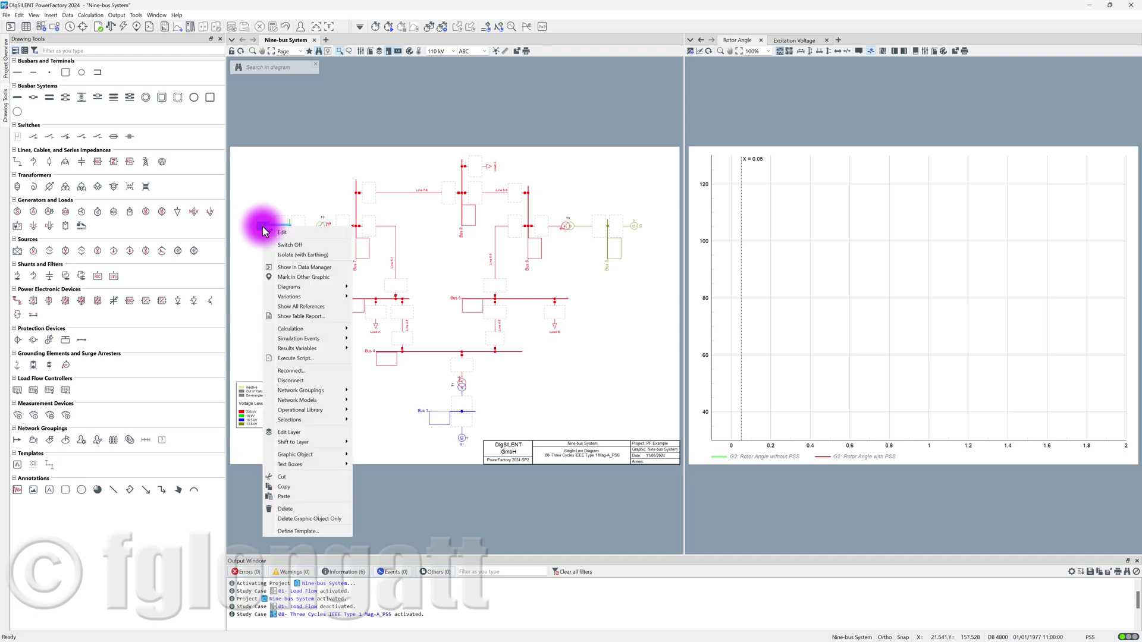
Define a template from G2 and rename it 'My generator G2'
{"action": "left_click", "coordinate": [309, 531]}
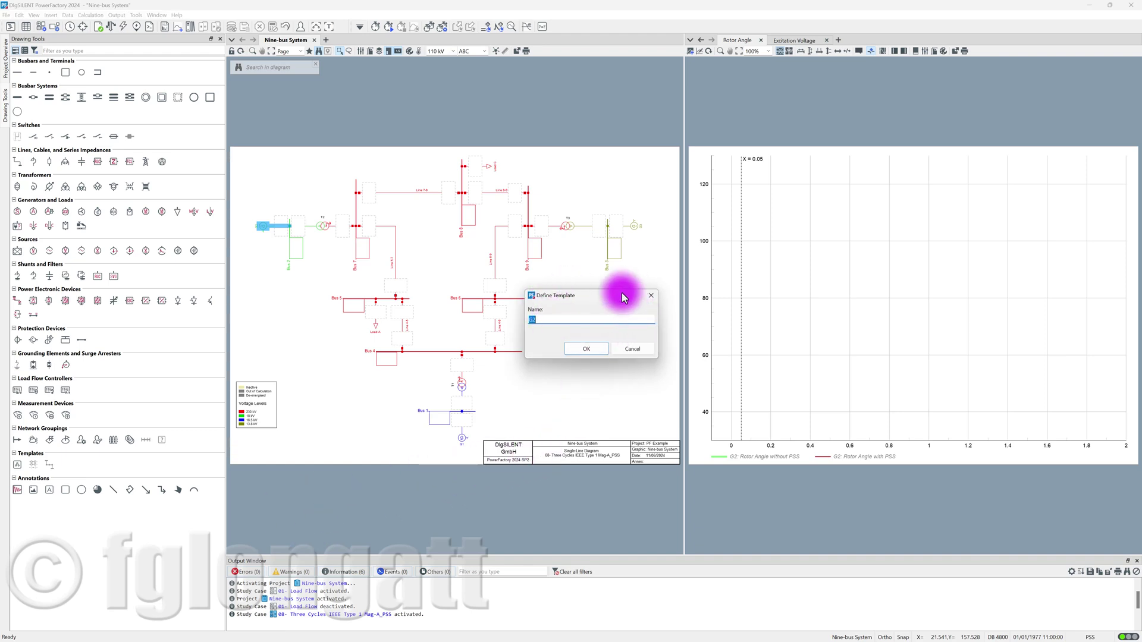
{"action": "left_click", "coordinate": [583, 322]}
{"action": "double_click", "coordinate": [583, 321]}
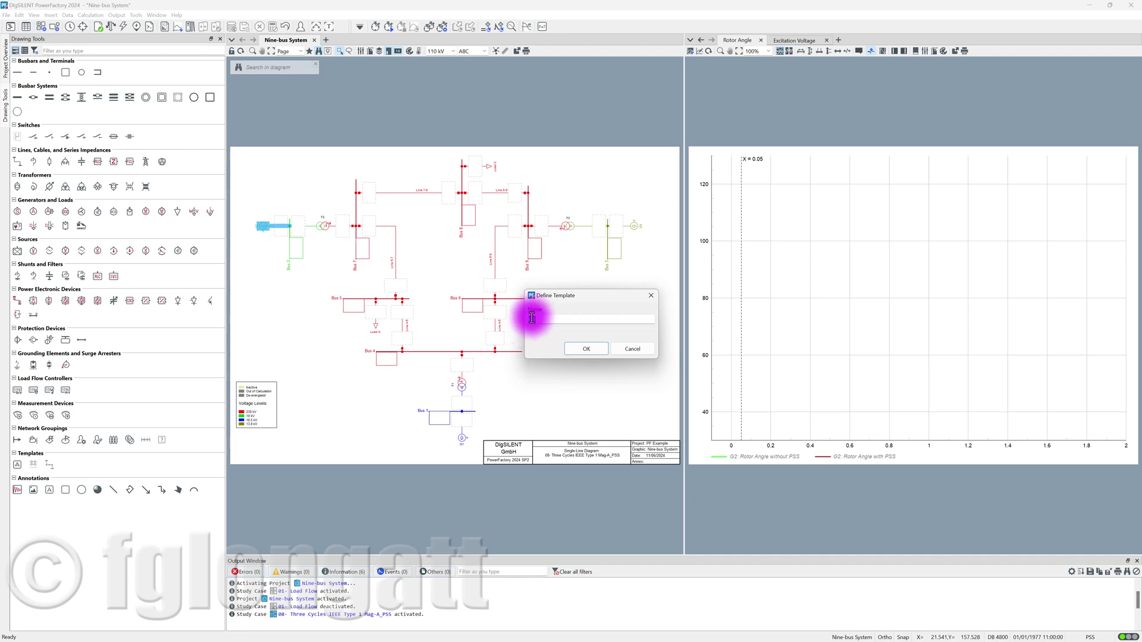
{"action": "left_click", "coordinate": [551, 321]}
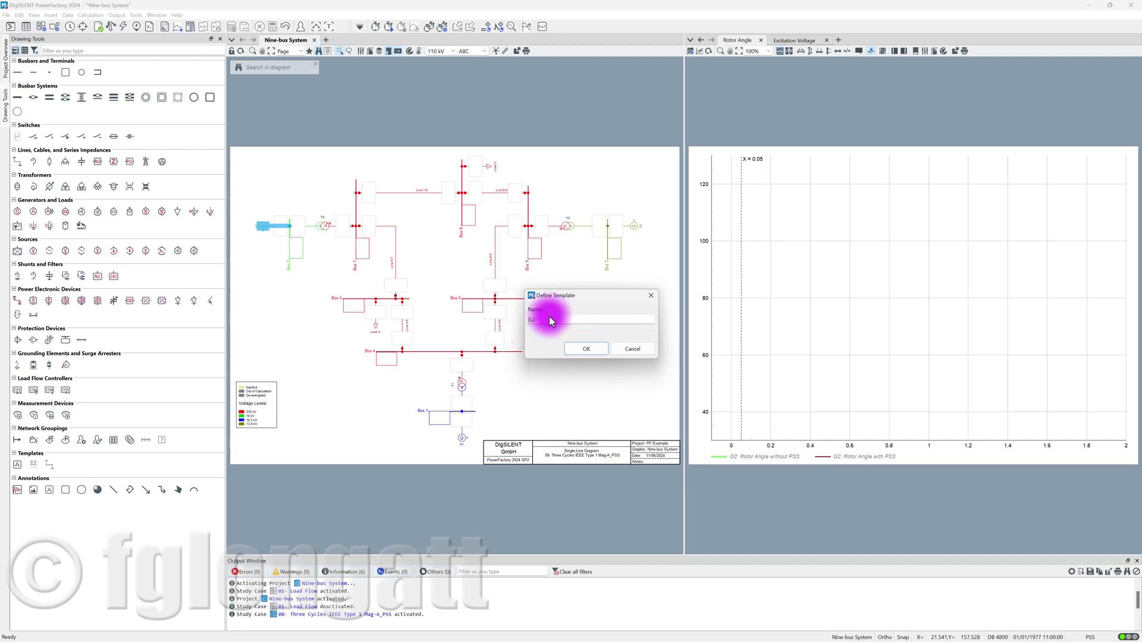
{"action": "type", "text": "My generator"}
{"action": "left_click", "coordinate": [601, 351]}
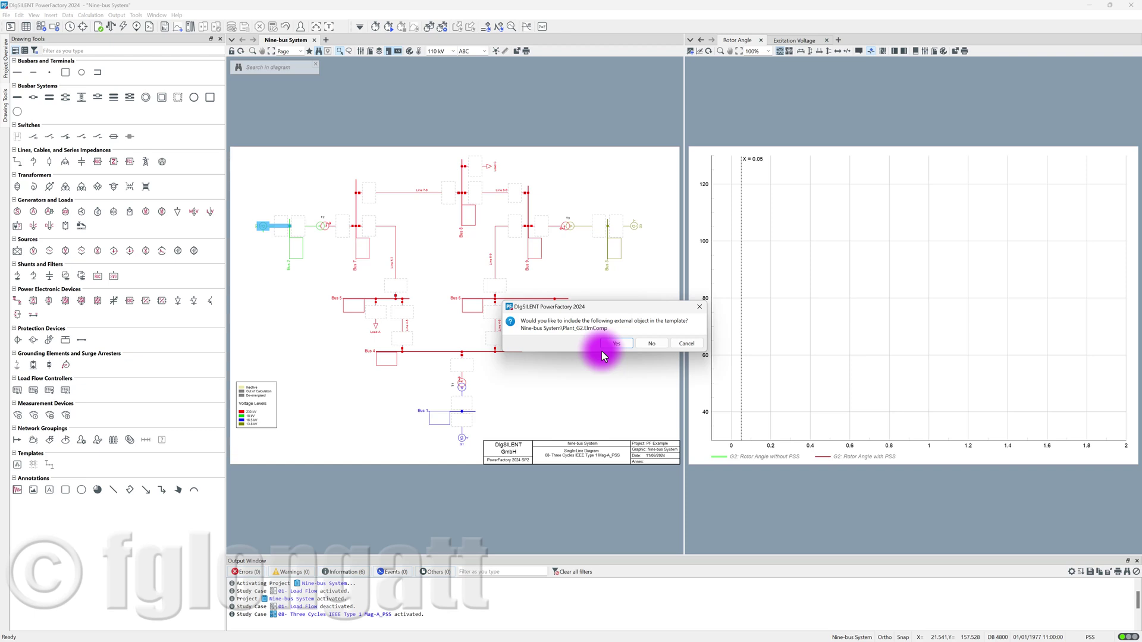
Include Plant_G2.ElmComp in the template and acknowledge its addition to the templates library
{"action": "left_click", "coordinate": [606, 347]}
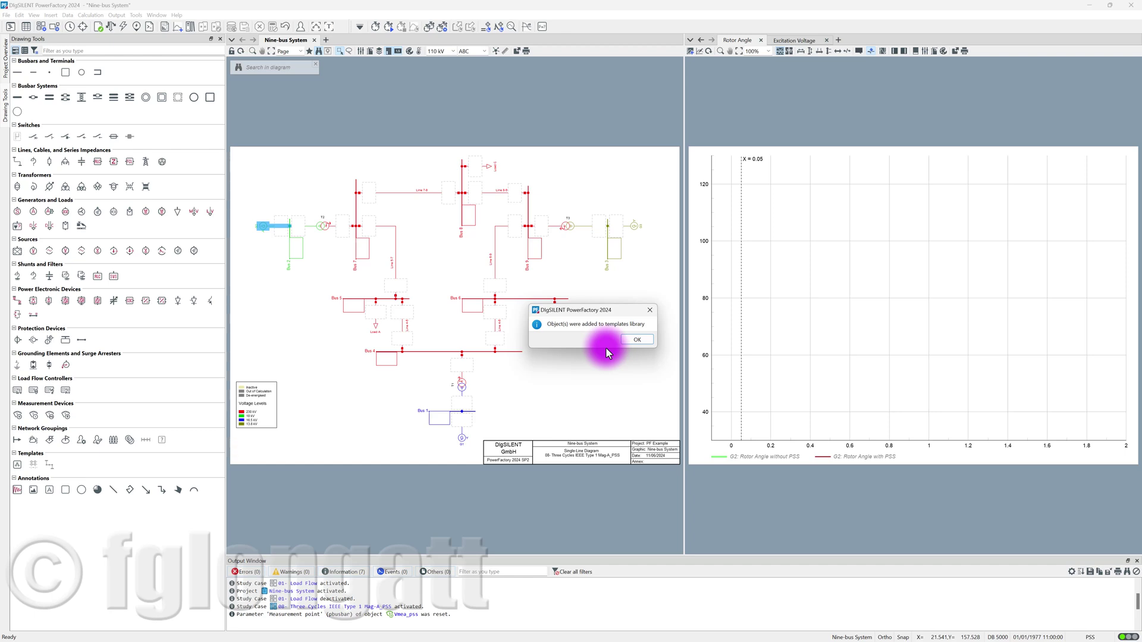
{"action": "left_click", "coordinate": [636, 340]}
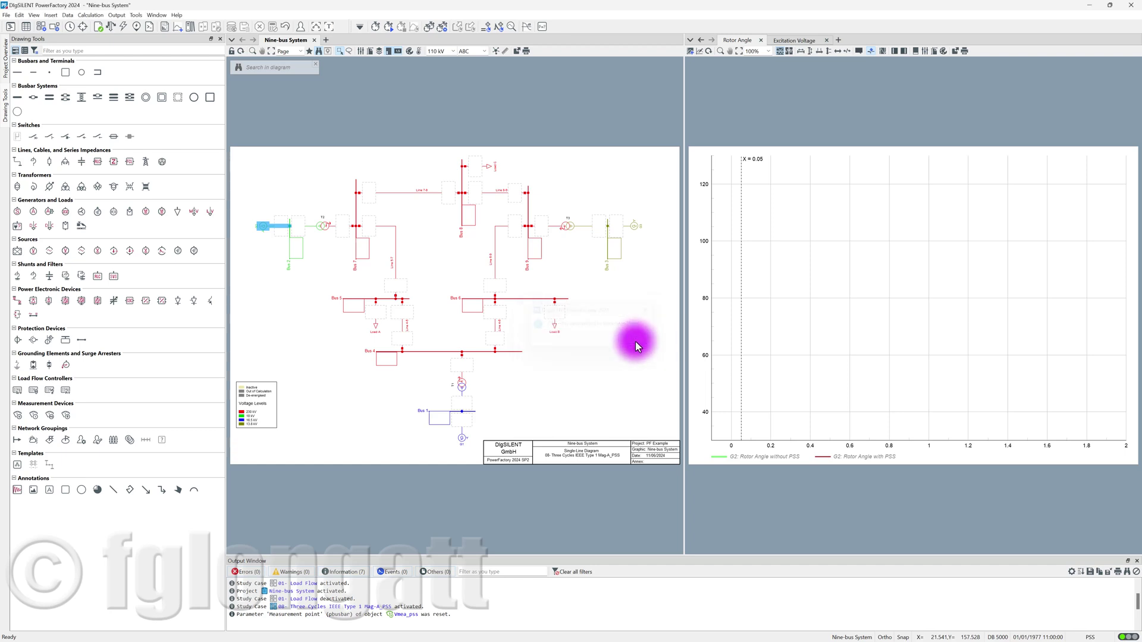
Drag the 'My generator G2' template from Library\Templates onto the nine-bus diagram
{"action": "left_click", "coordinate": [14, 467]}
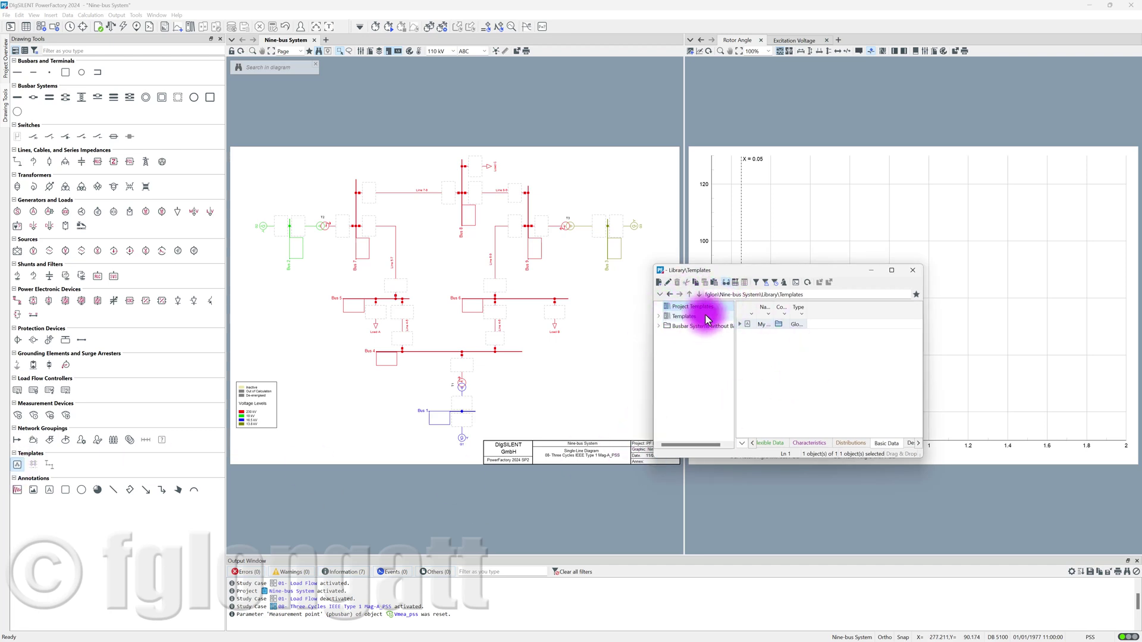
{"action": "left_click", "coordinate": [774, 309]}
{"action": "left_click_drag", "start_coordinate": [774, 309], "coordinate": [824, 307]}
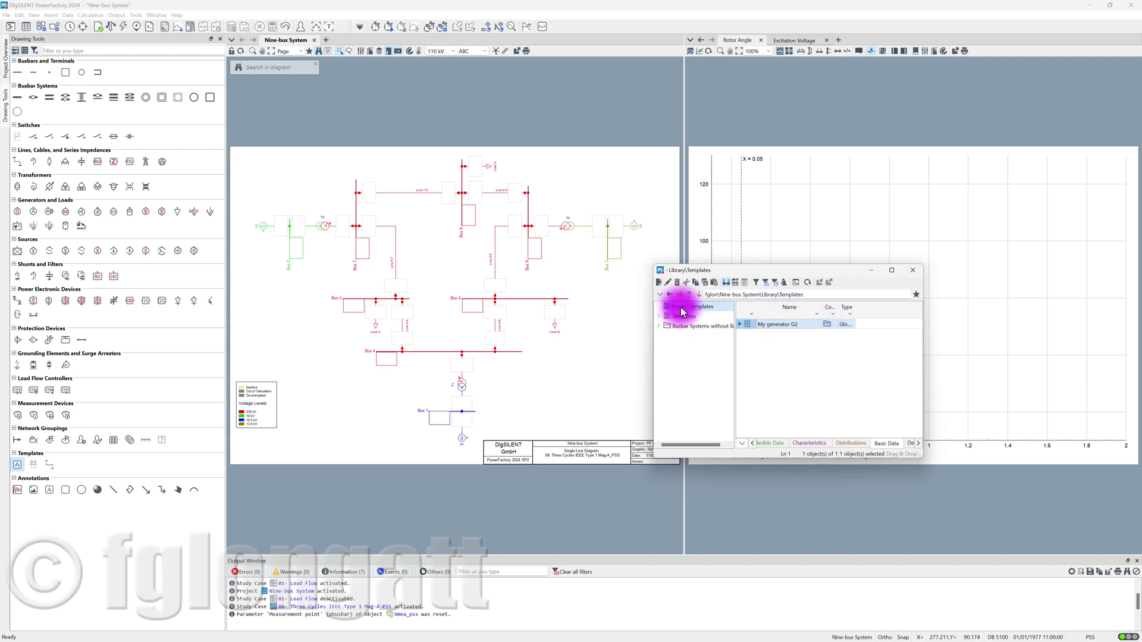
{"action": "left_click", "coordinate": [753, 326]}
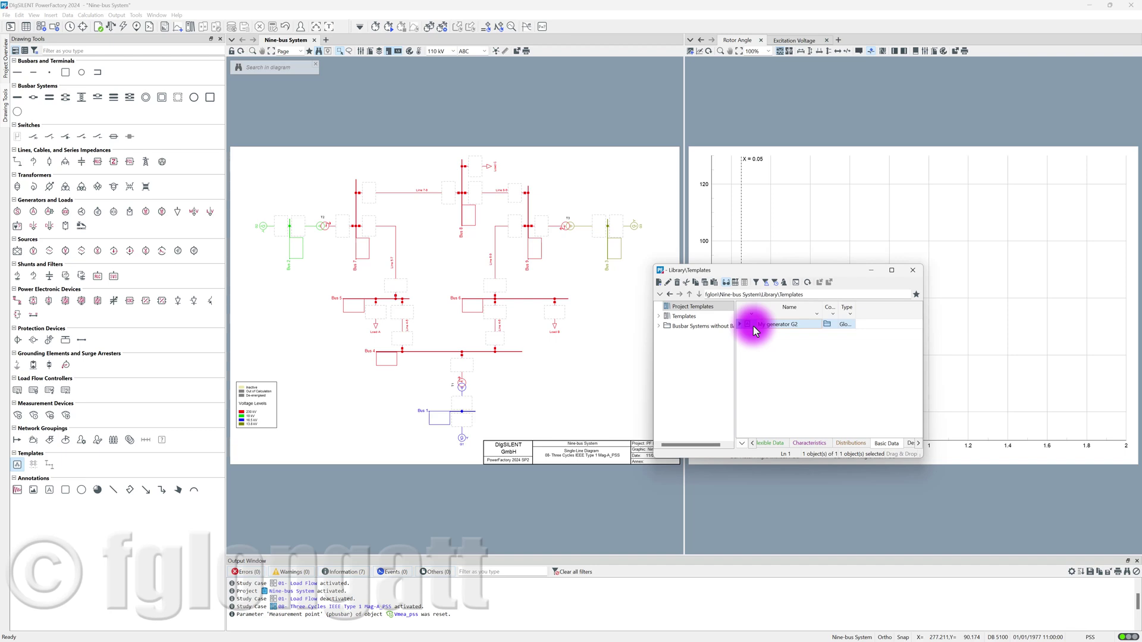
{"action": "left_click_drag", "start_coordinate": [754, 331], "coordinate": [267, 251]}
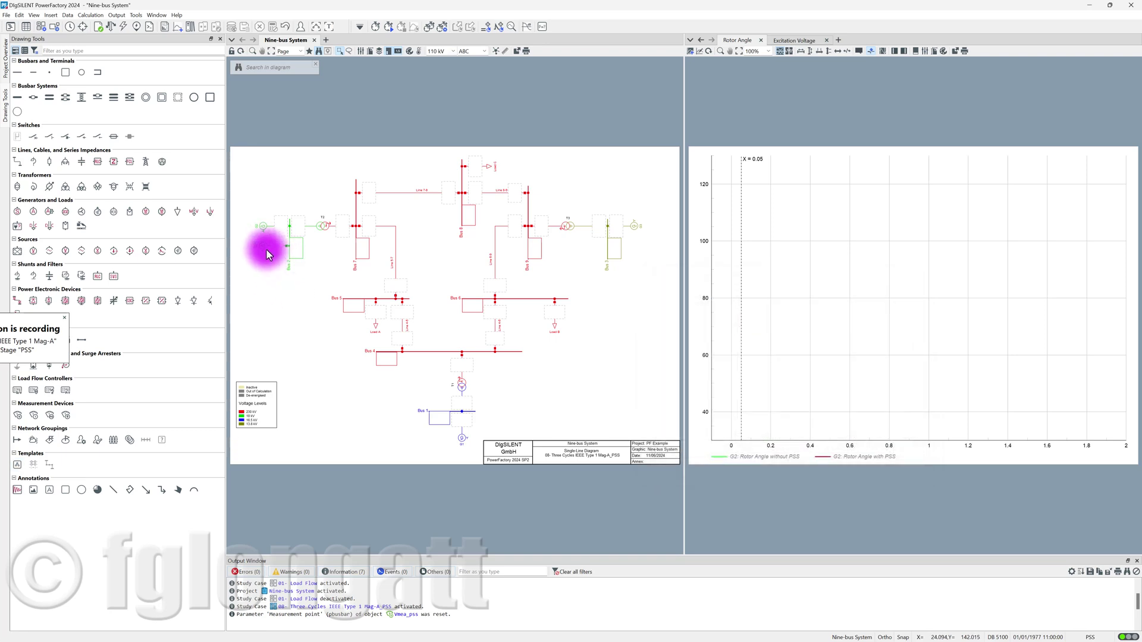
{"action": "double_click", "coordinate": [266, 249]}
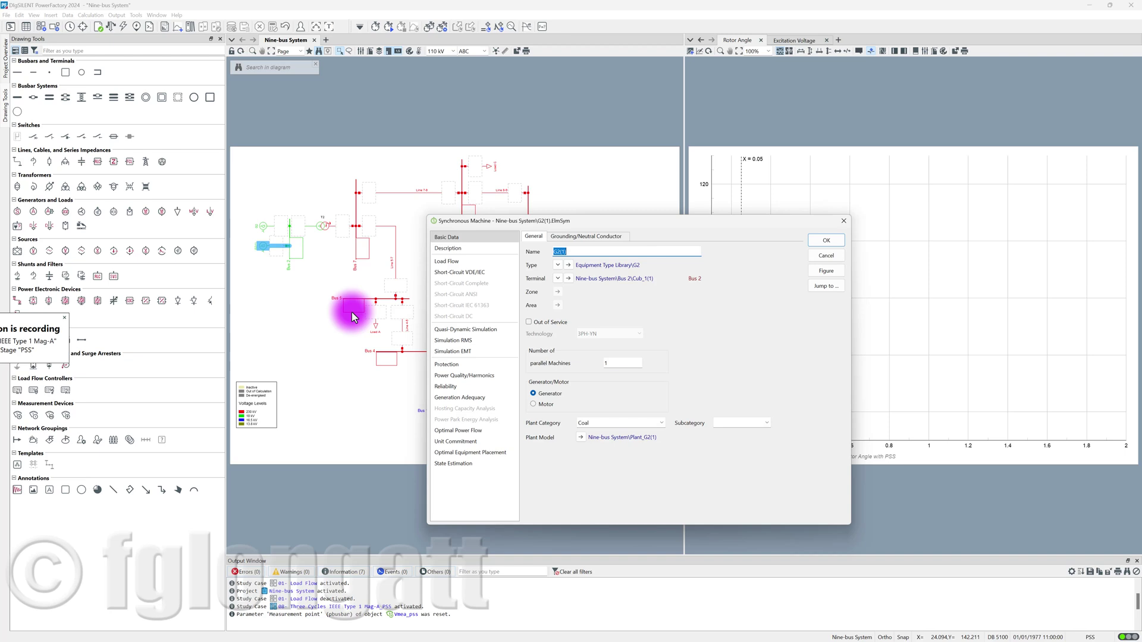
{"action": "left_click", "coordinate": [585, 438]}
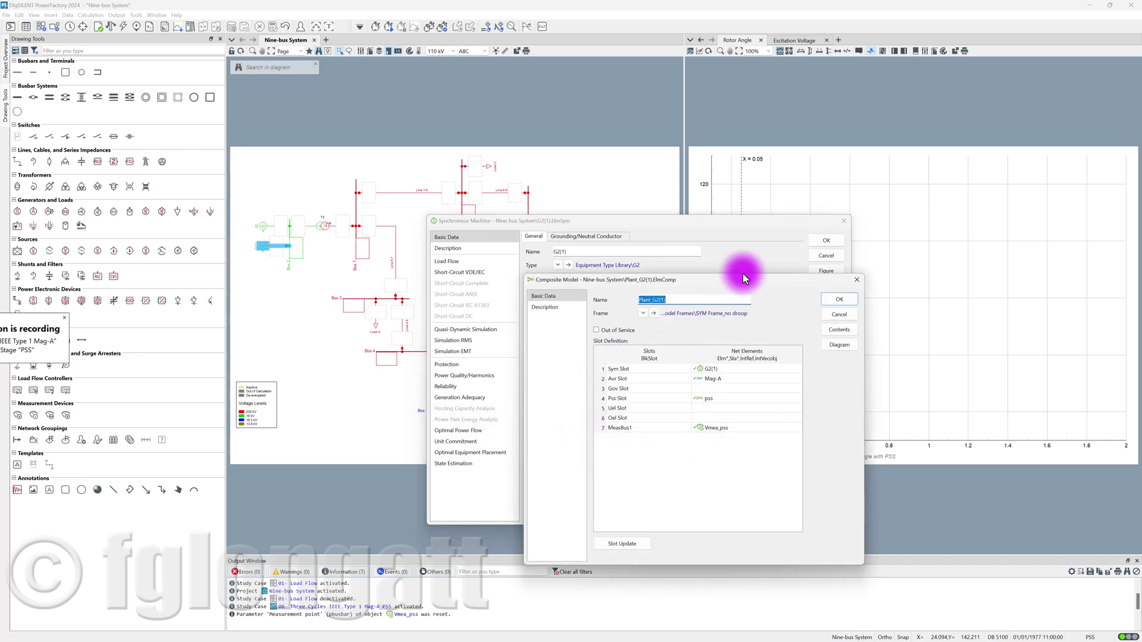
{"action": "left_click", "coordinate": [840, 299]}
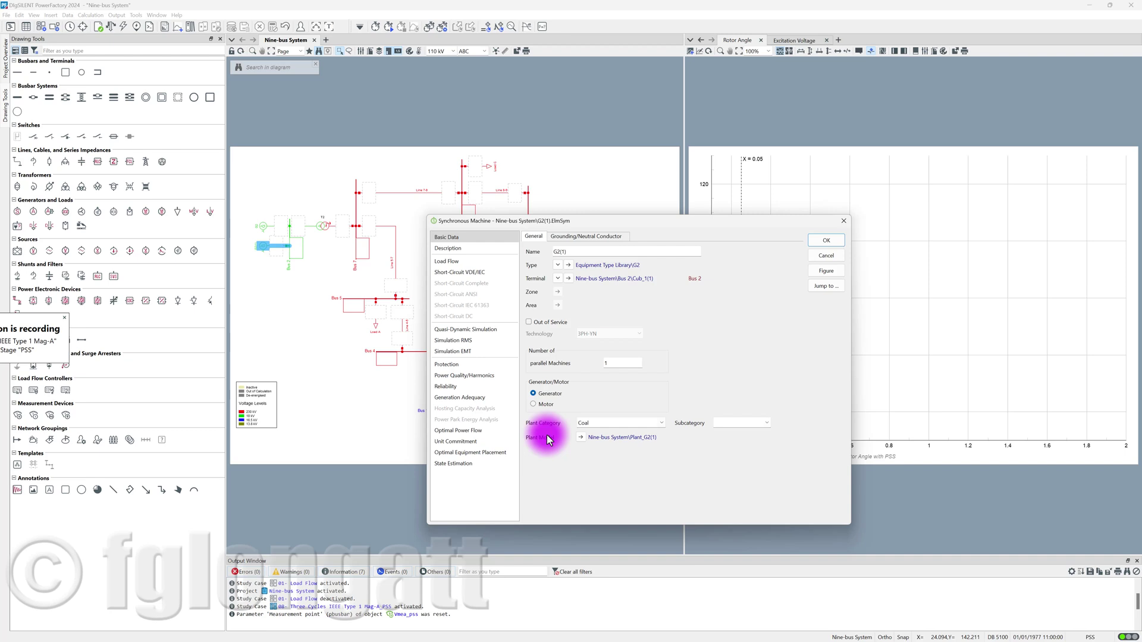
{"action": "left_click", "coordinate": [580, 437]}
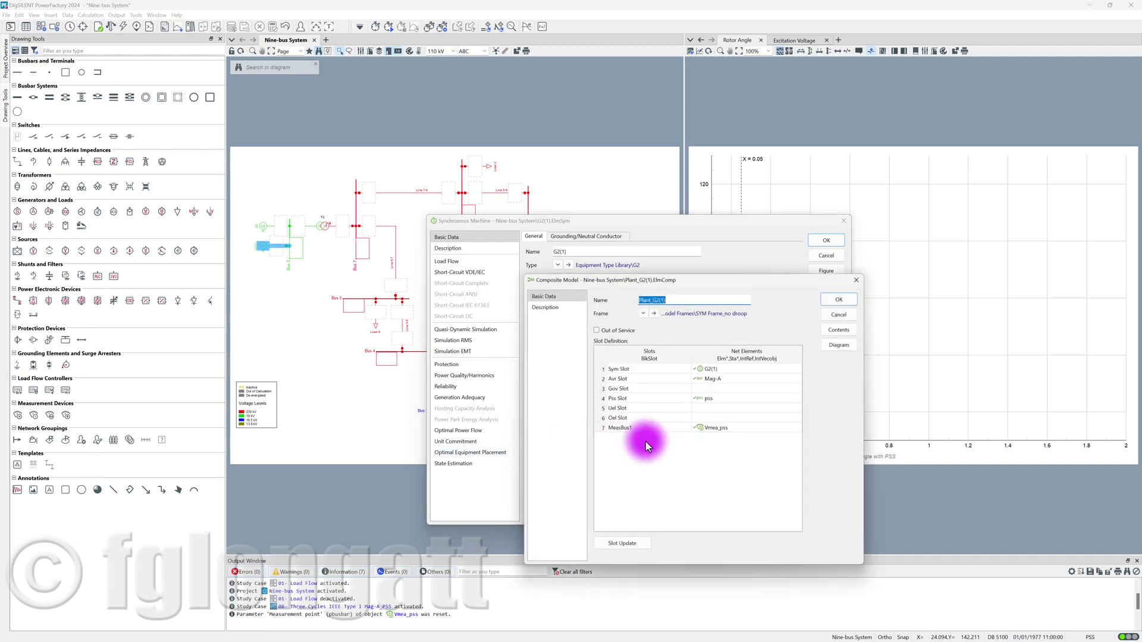
{"action": "left_click", "coordinate": [709, 369]}
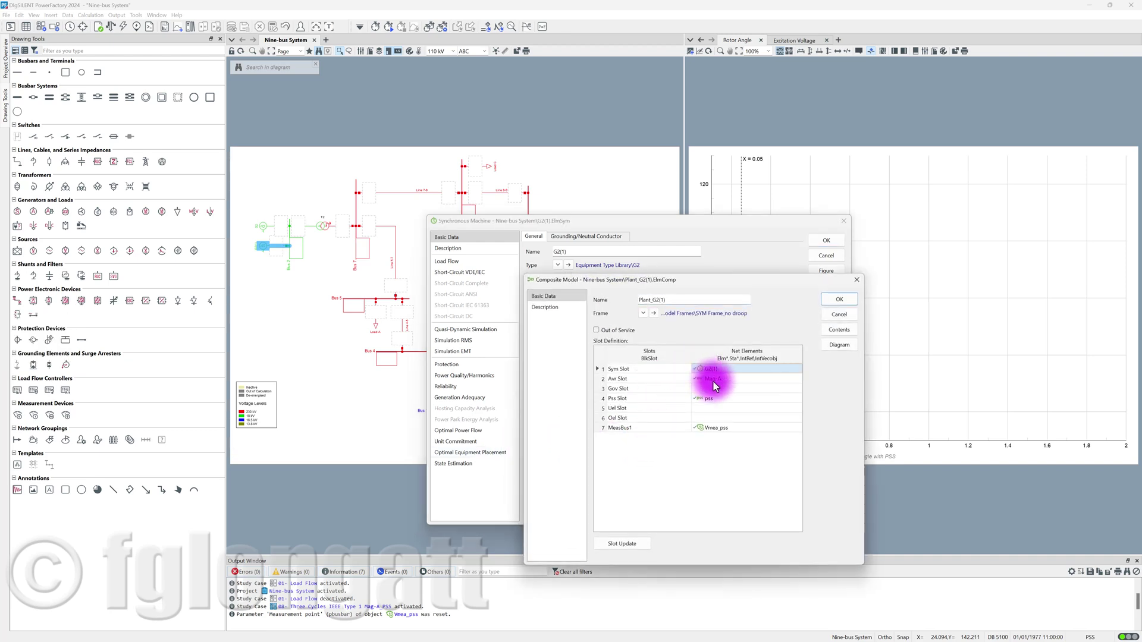
{"action": "left_click", "coordinate": [713, 380]}
{"action": "left_click", "coordinate": [712, 401]}
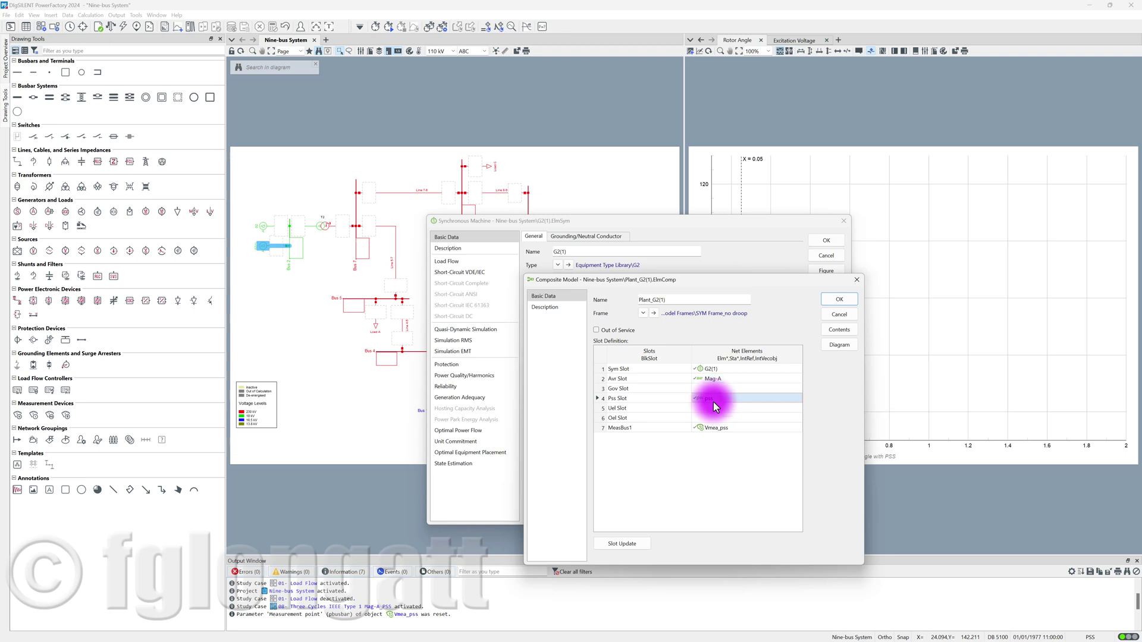
{"action": "left_click", "coordinate": [716, 428]}
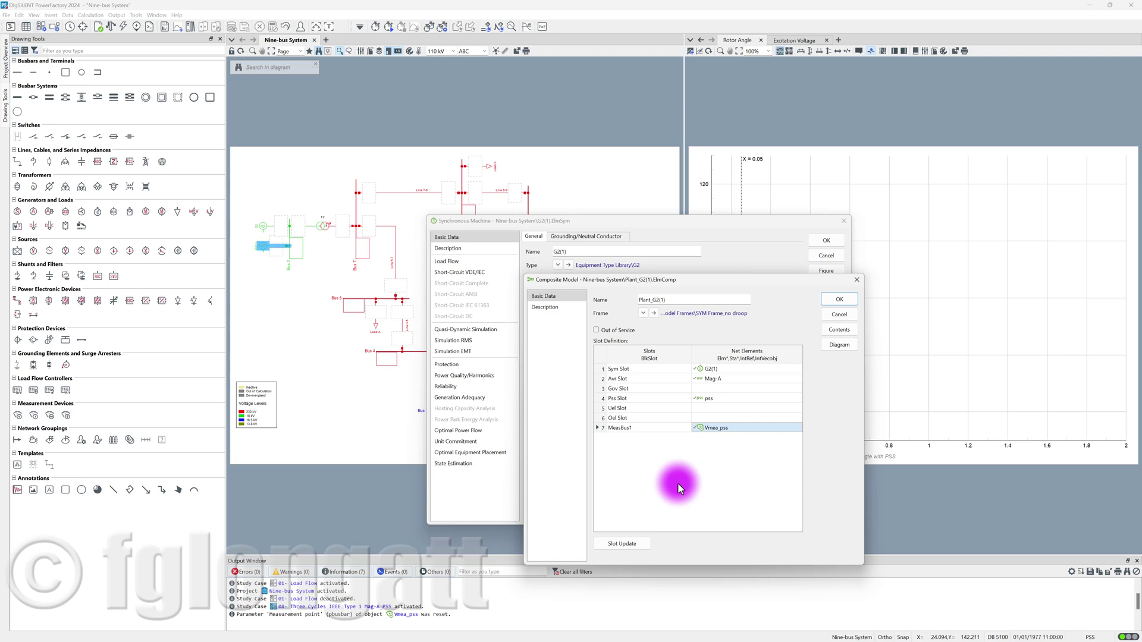
{"action": "left_click", "coordinate": [839, 300]}
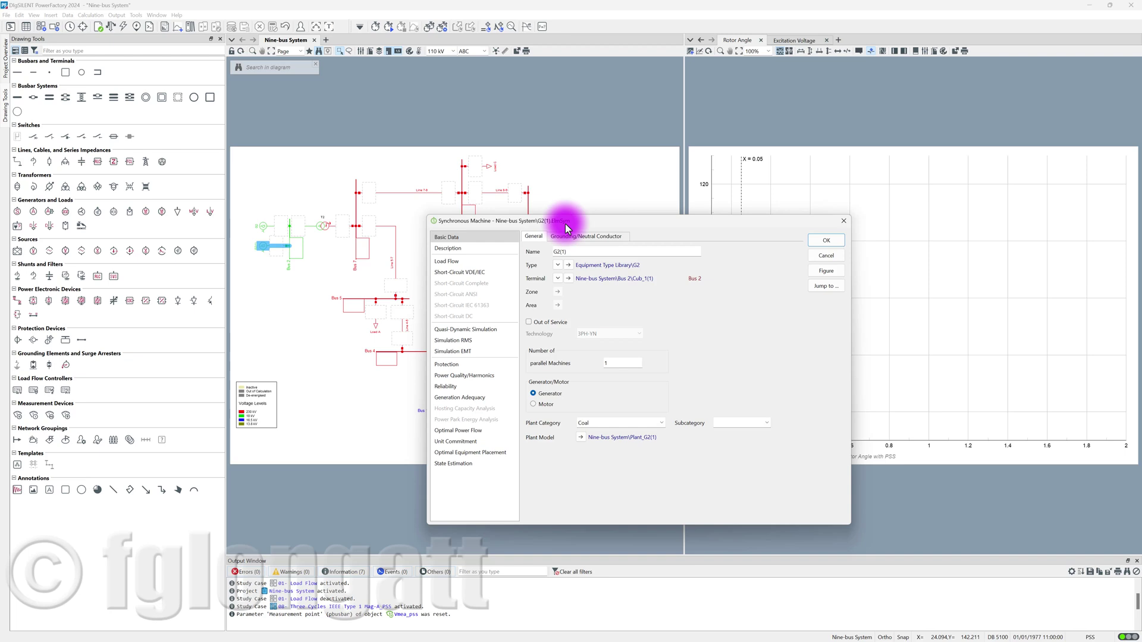
{"action": "left_click", "coordinate": [587, 423]}
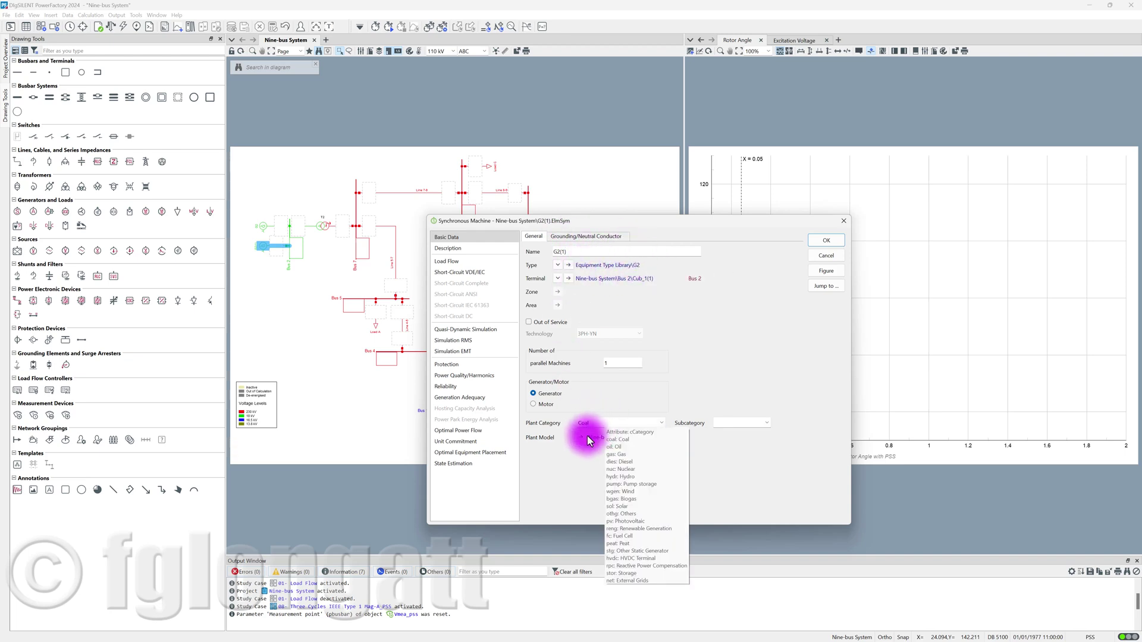
{"action": "left_click", "coordinate": [586, 443]}
{"action": "left_click", "coordinate": [584, 438]}
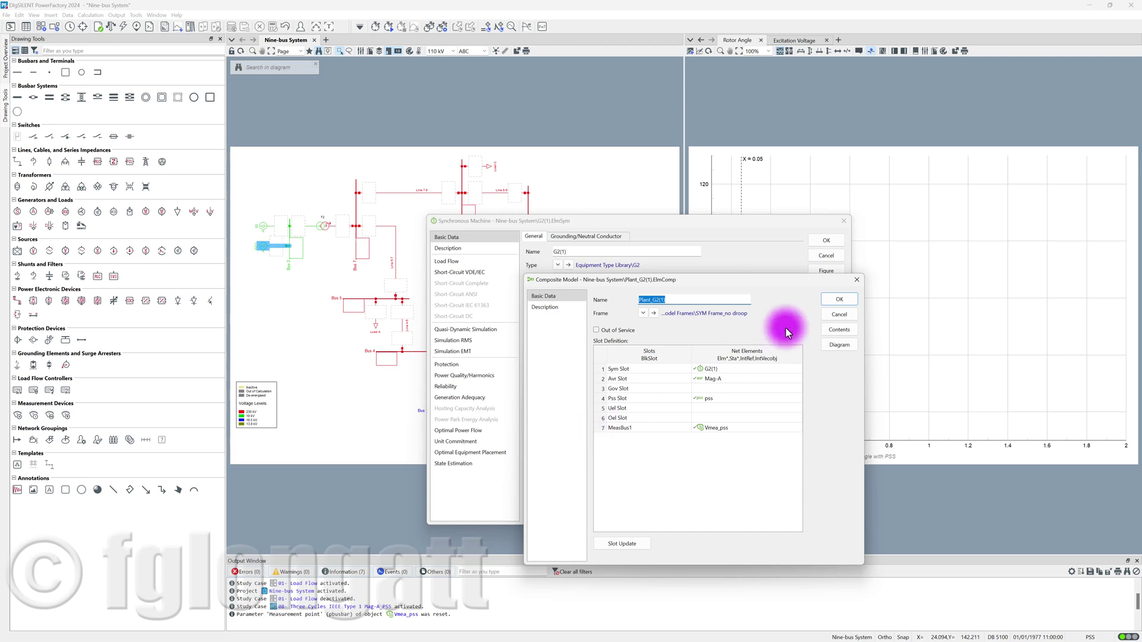
{"action": "left_click", "coordinate": [839, 299]}
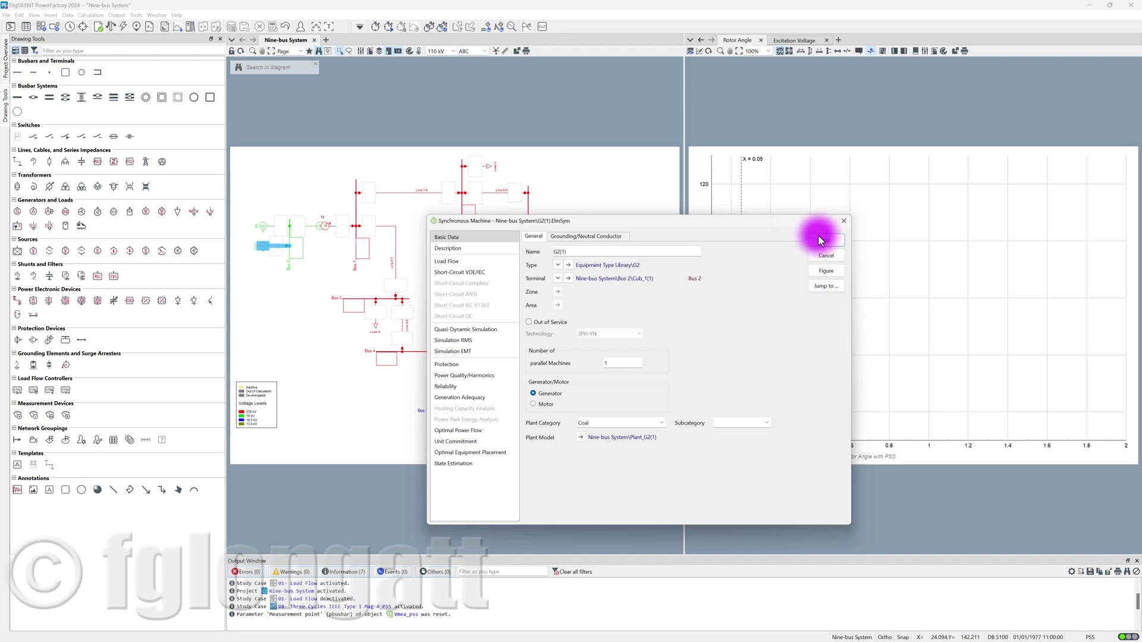
{"action": "left_click", "coordinate": [843, 221]}
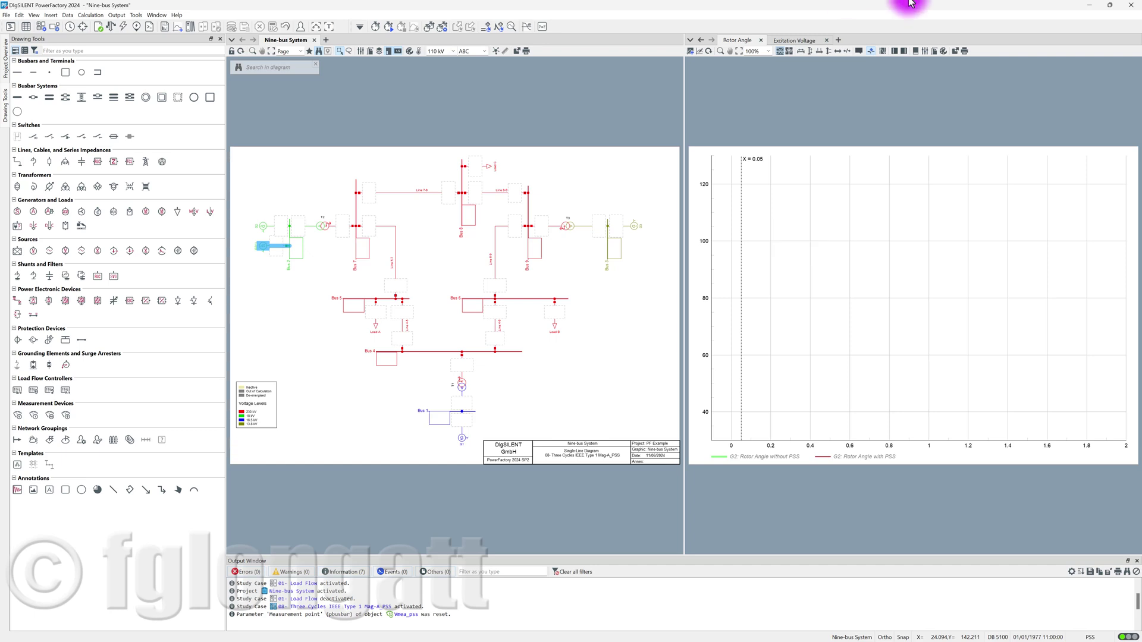
Close PowerFactory's main window to bring up the exit confirmation
{"action": "left_click", "coordinate": [1123, 9]}
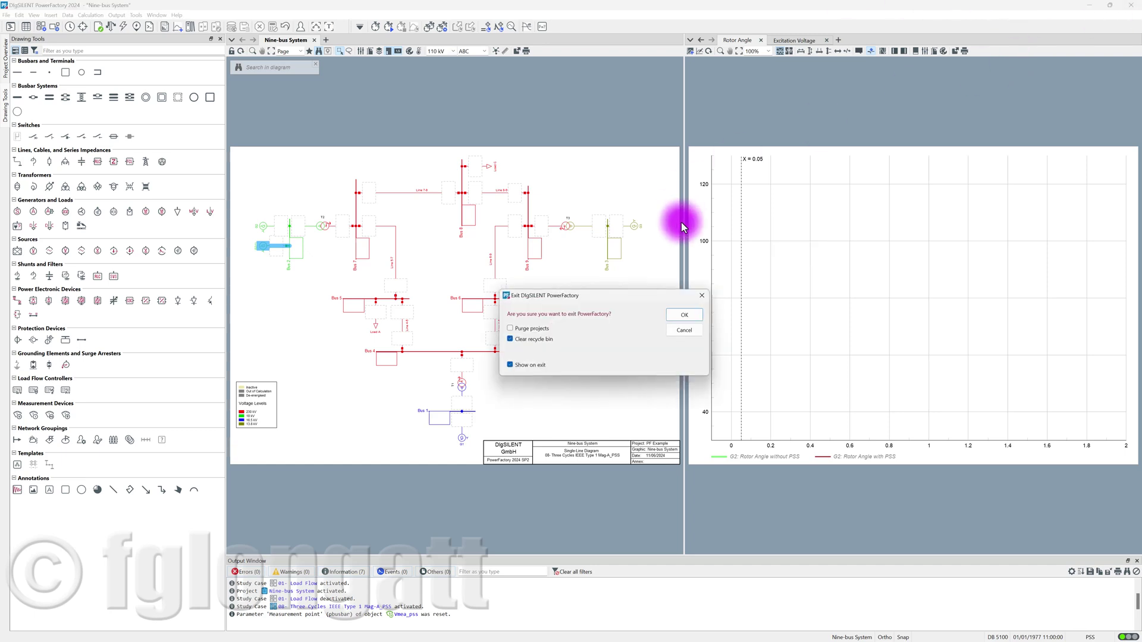